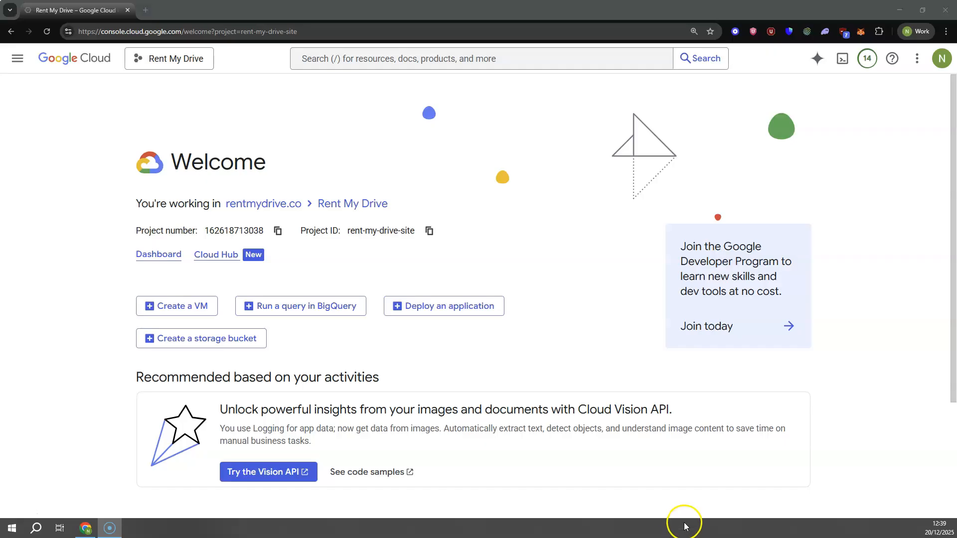
Step: Go to the Compute Engine snapshots and start creating a new snapshot
click(16, 60)
mouse_move(65, 254)
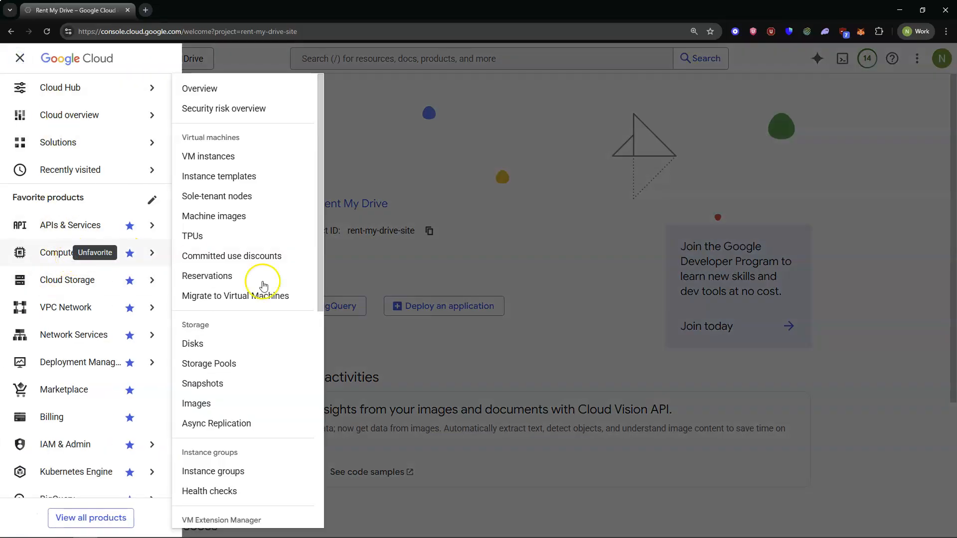
click(222, 383)
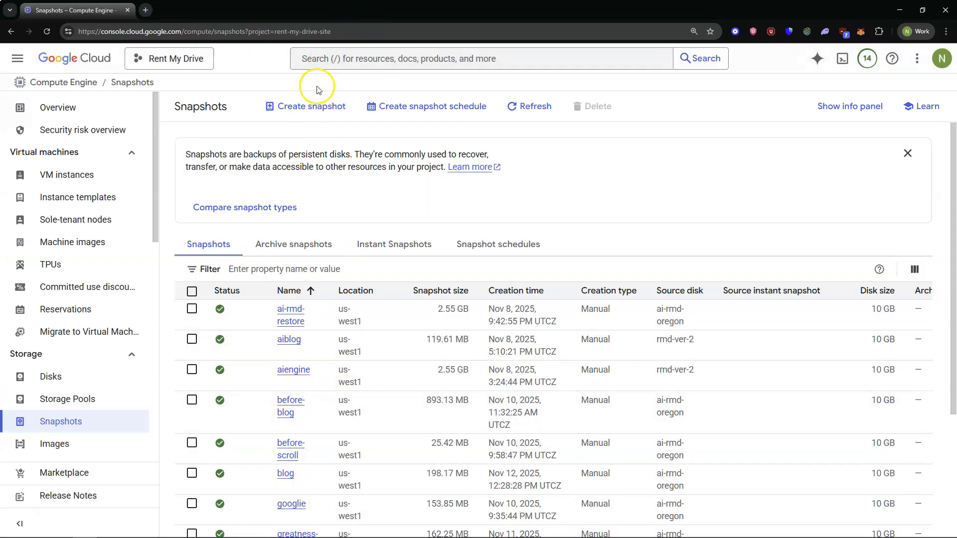
click(316, 103)
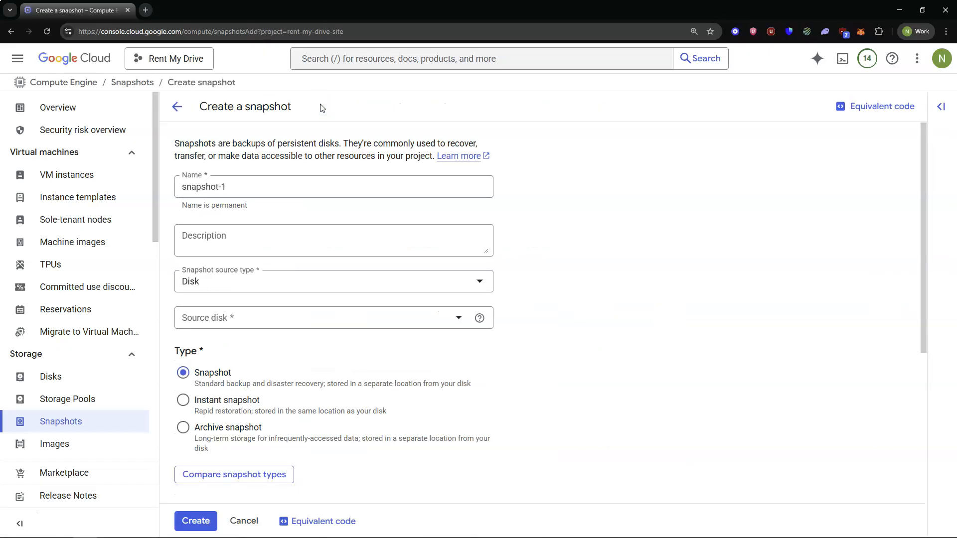
Step: Name the snapshot rmd-recovered and choose rmd-rec-3 as its source disk, keeping Disk as the source type
drag(225, 186, 166, 182)
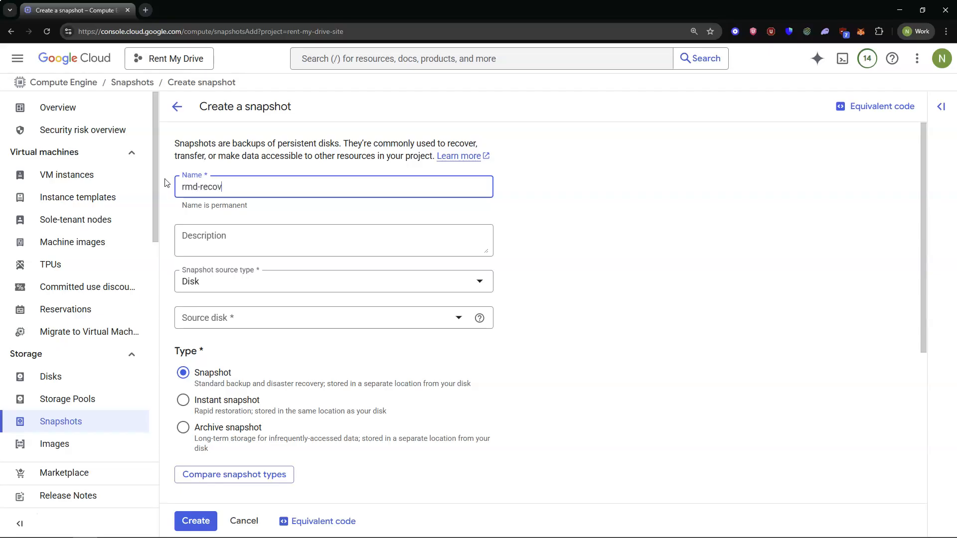
click(250, 318)
click(226, 362)
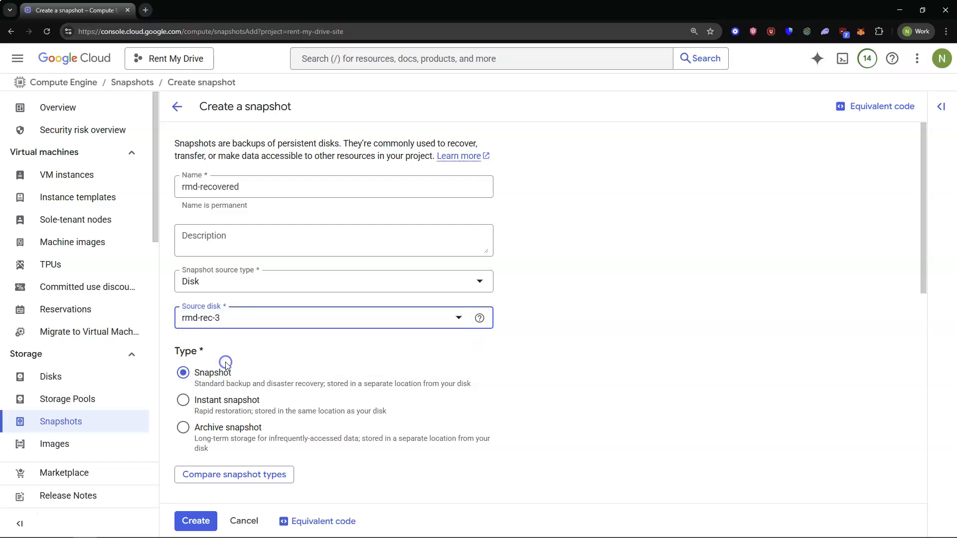
click(247, 282)
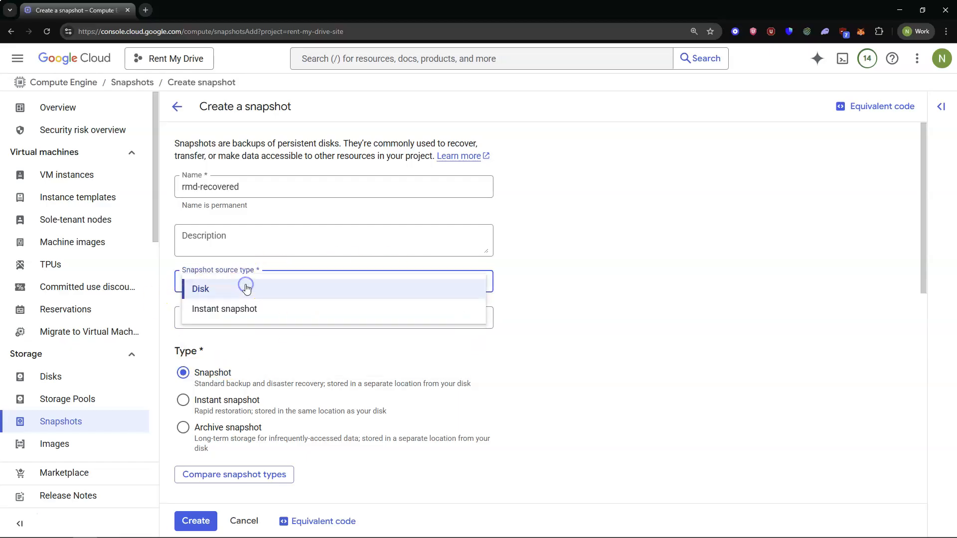
click(562, 298)
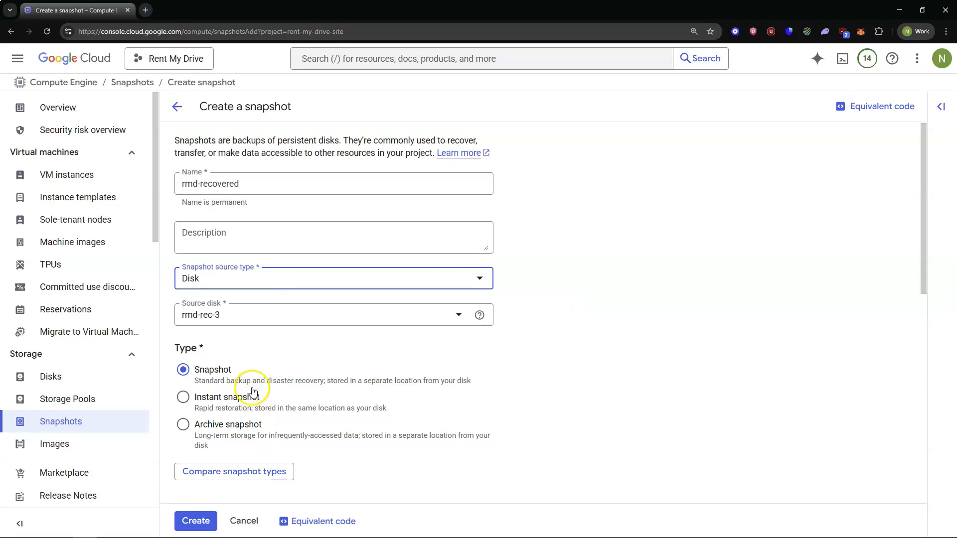
Step: Set the snapshot's storage location to Regional, us-west1 (Oregon), and create the snapshot
scroll(195, 276, down, 2)
scroll(214, 279, down, 4)
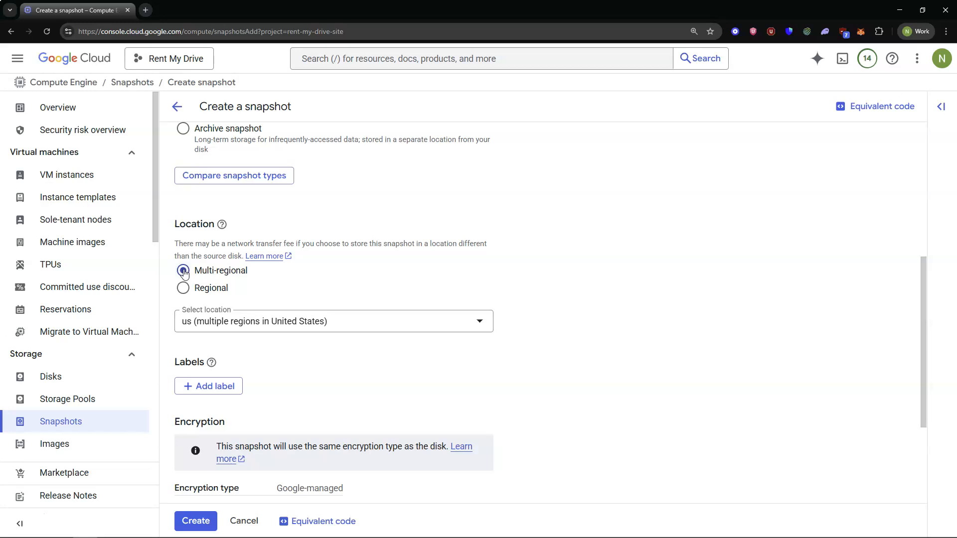
click(184, 288)
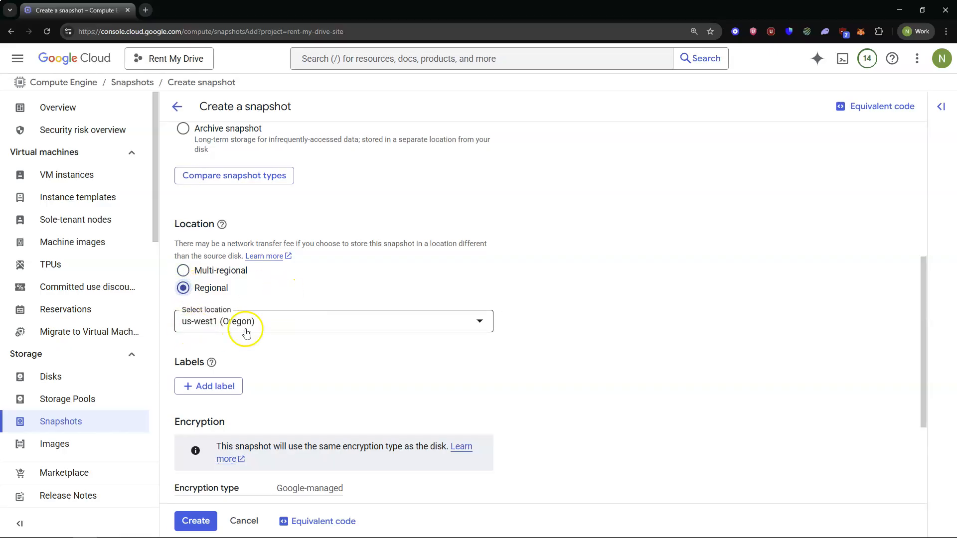
scroll(314, 338, down, 3)
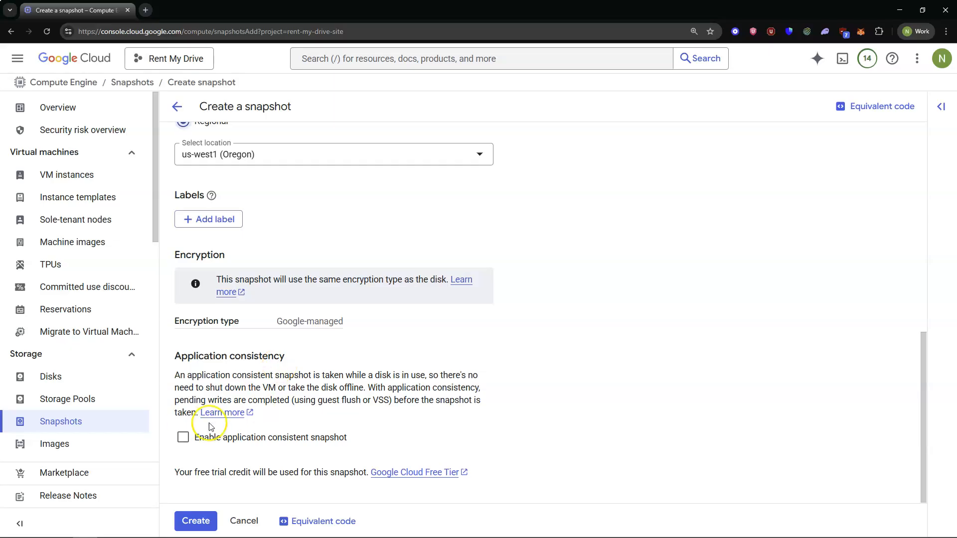
scroll(278, 168, up, 6)
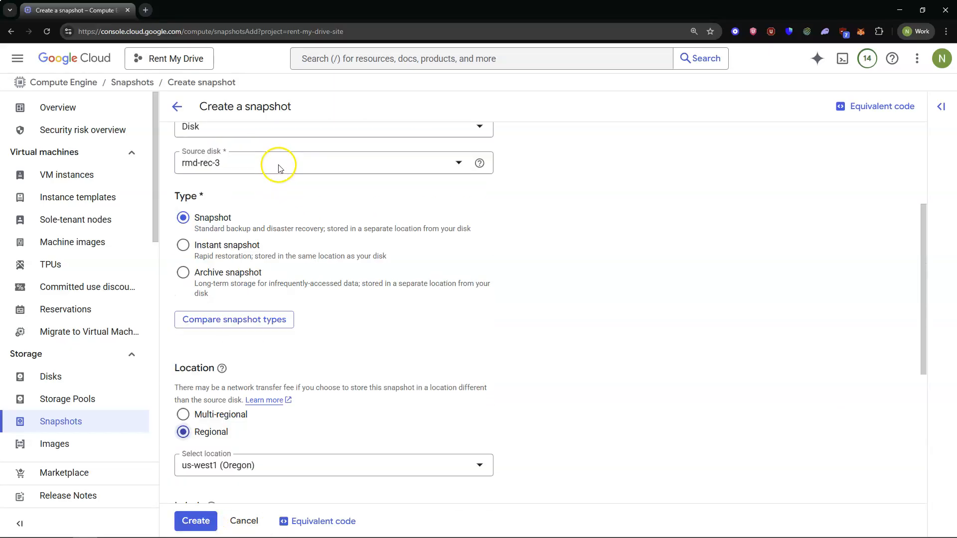
scroll(278, 168, up, 3)
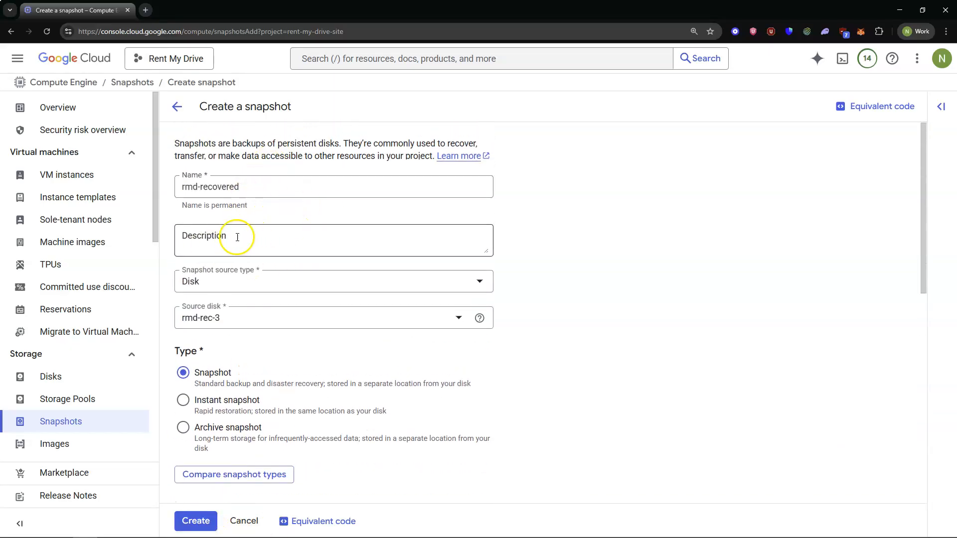
scroll(274, 339, down, 4)
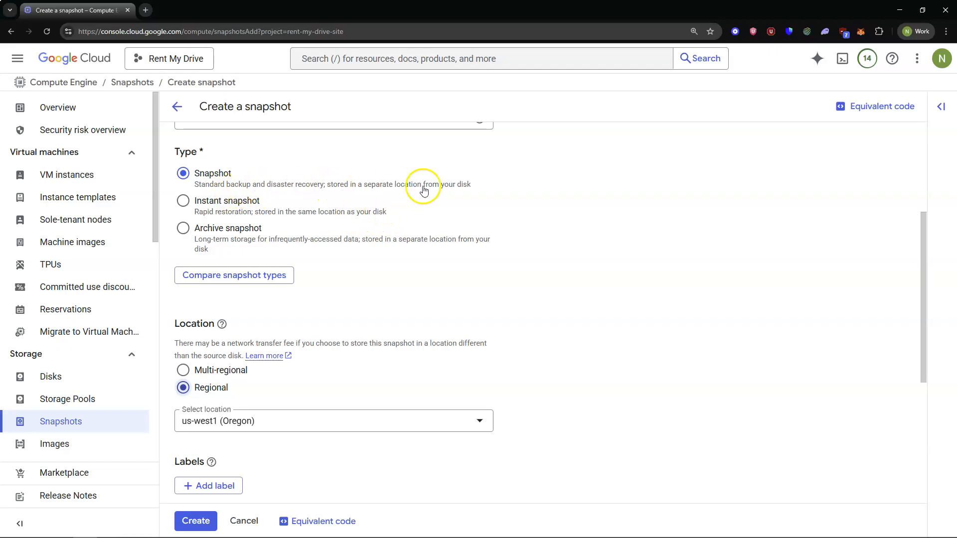
scroll(271, 406, down, 3)
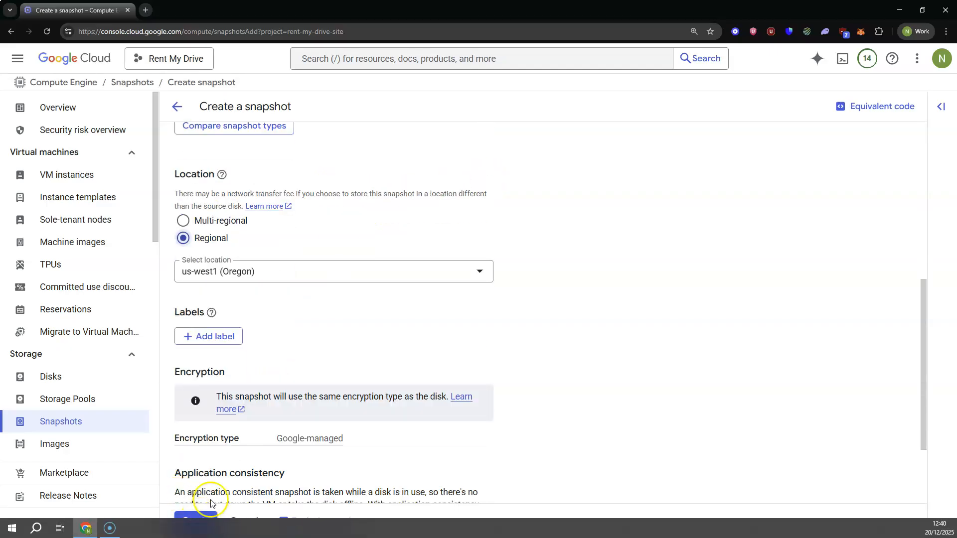
click(195, 522)
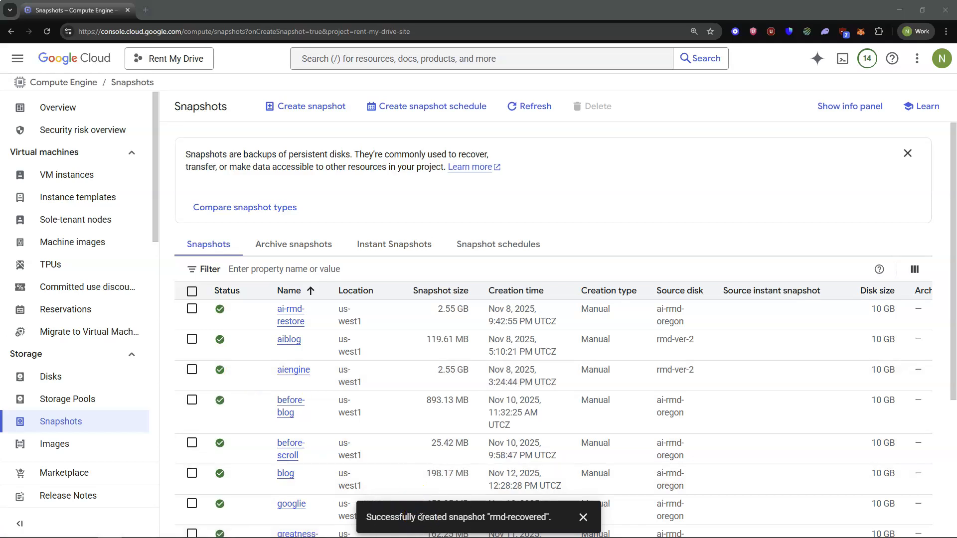
click(583, 517)
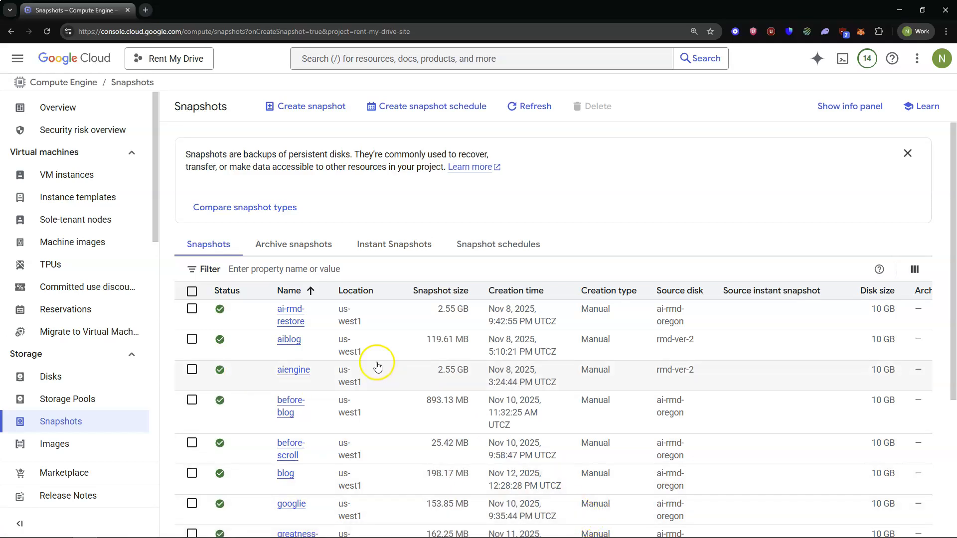
Step: Stop the rmd-rec-3 VM instance with the option to skip graceful shutdown
click(67, 176)
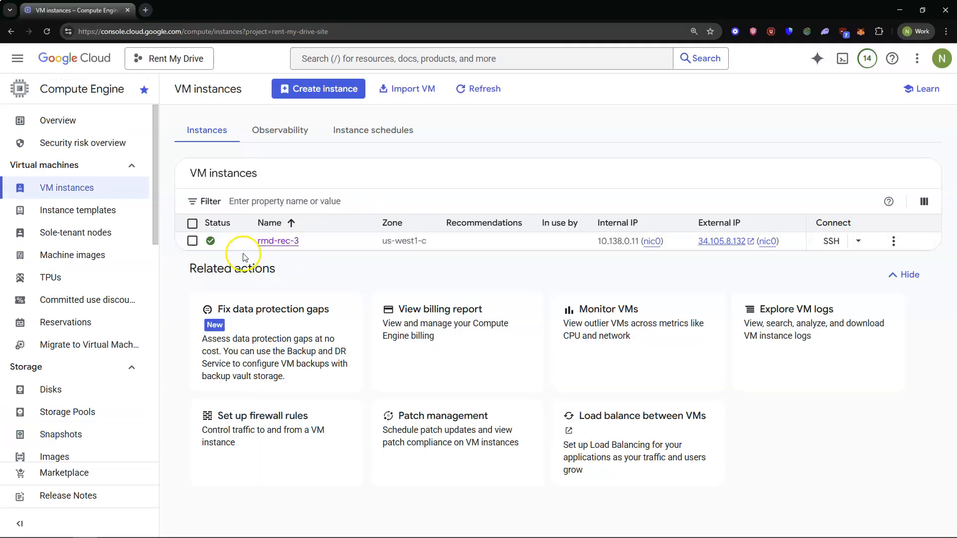
click(192, 240)
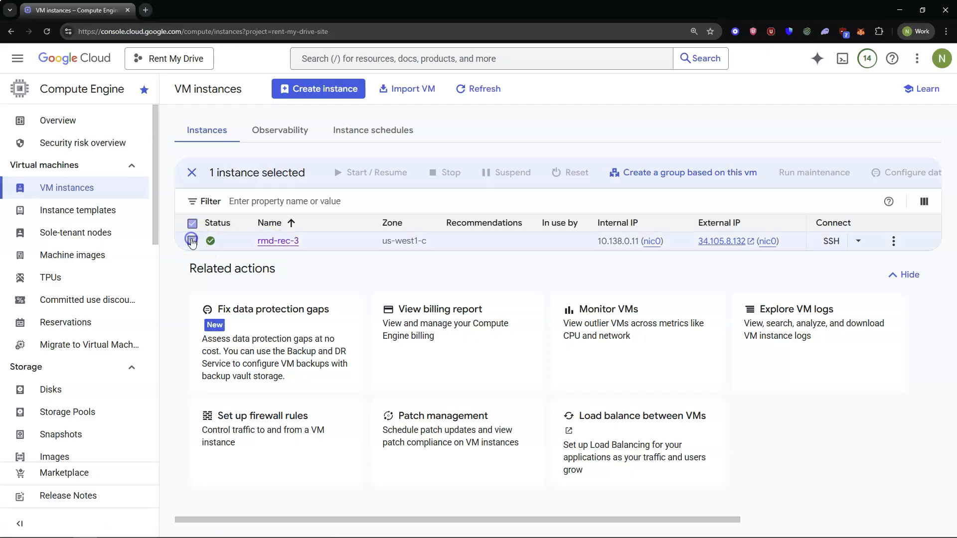
click(436, 172)
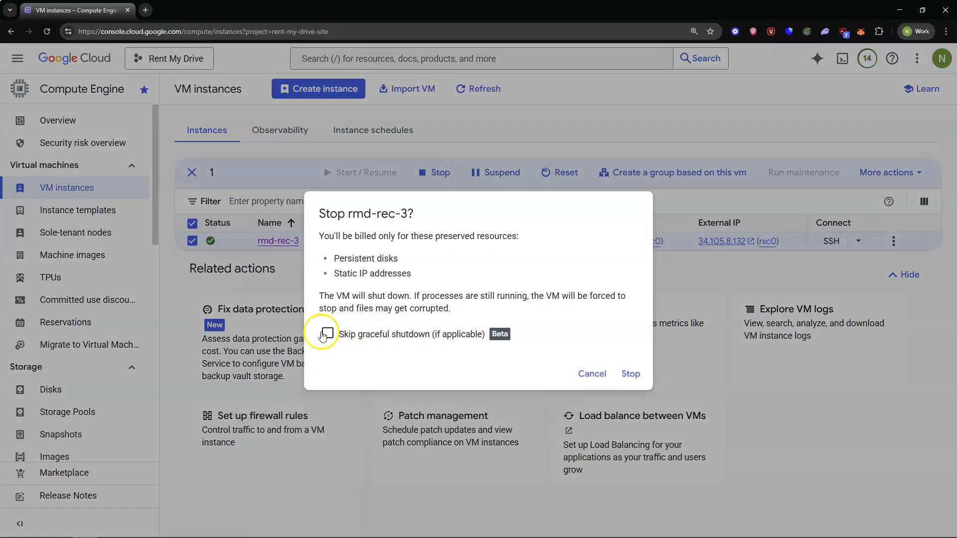
click(328, 334)
click(631, 373)
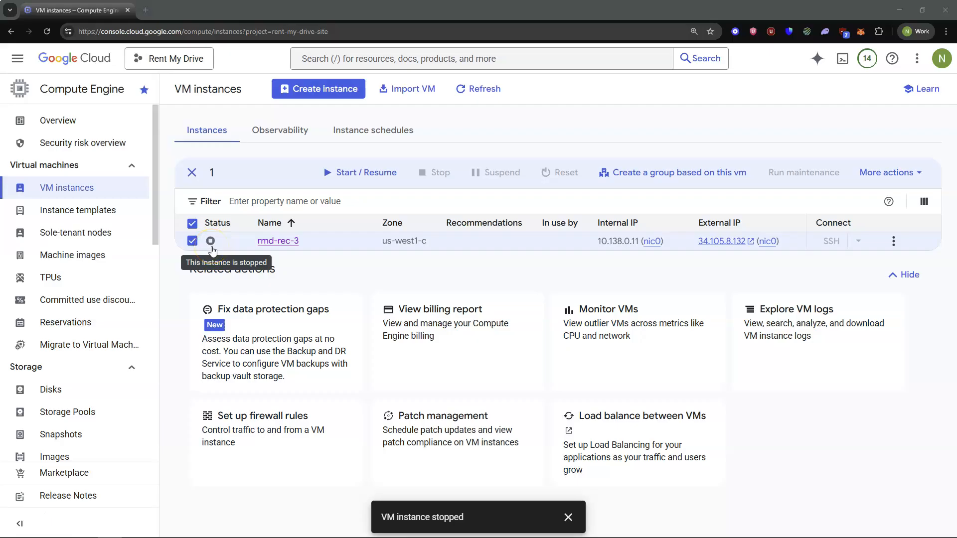
Step: Edit the rmd-rec-3 instance so its nic0 network interface uses an Ephemeral external IPv4 address, and save the change
click(279, 243)
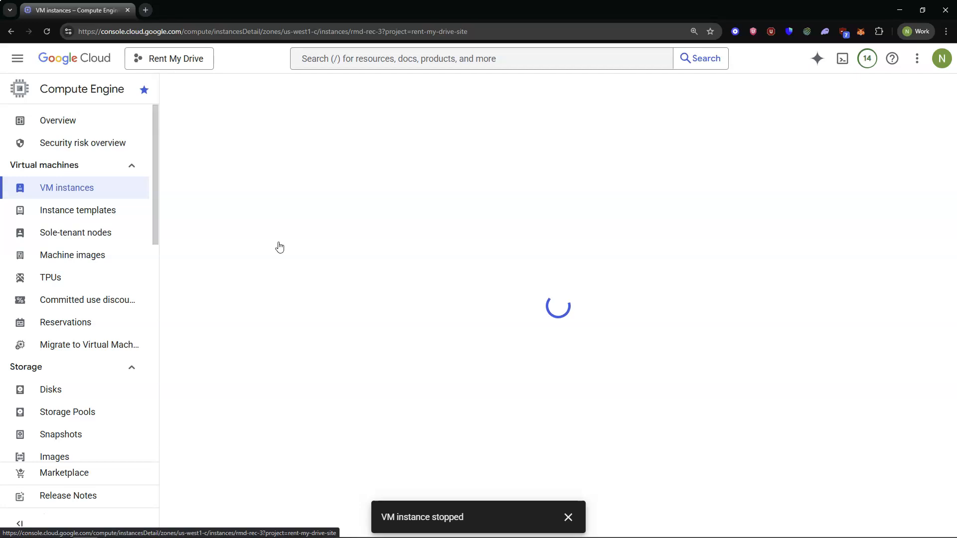
click(568, 517)
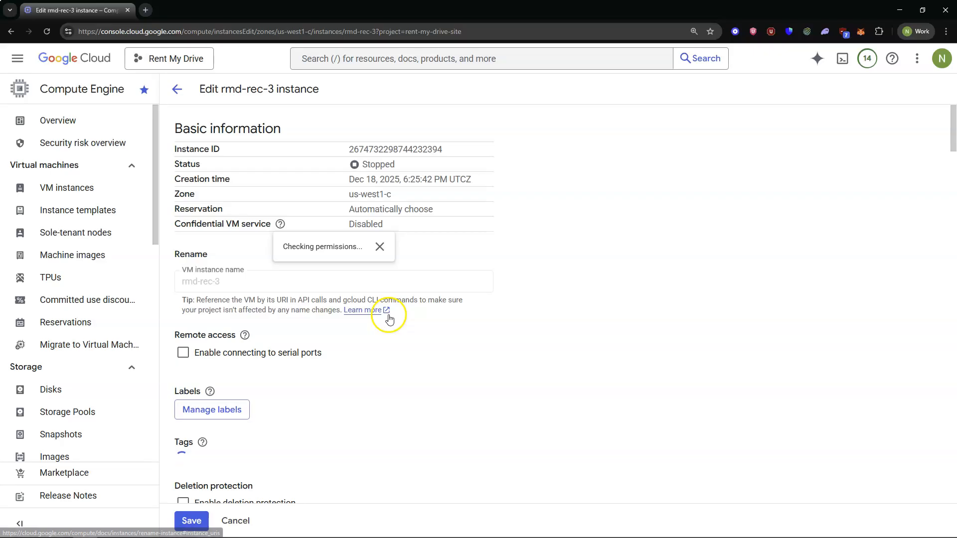
click(380, 247)
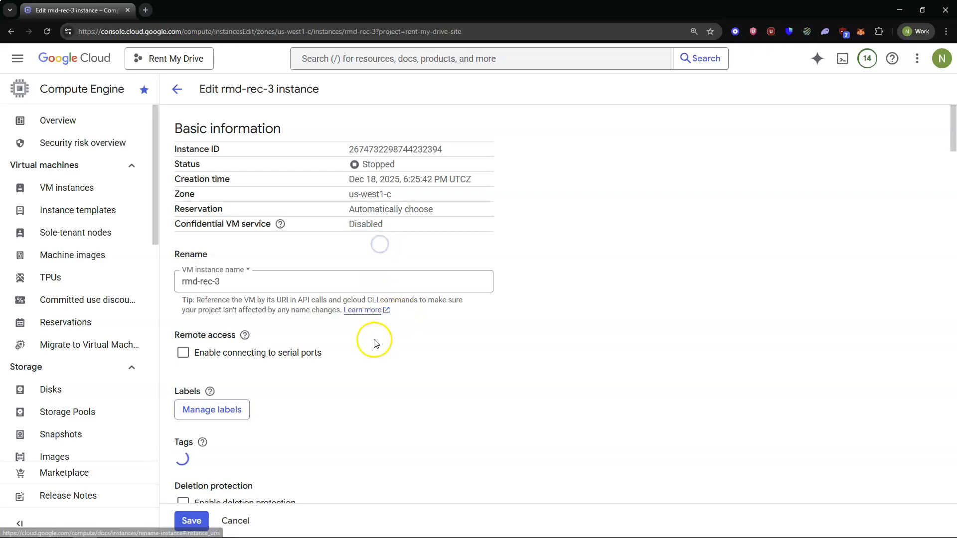
scroll(375, 343, down, 11)
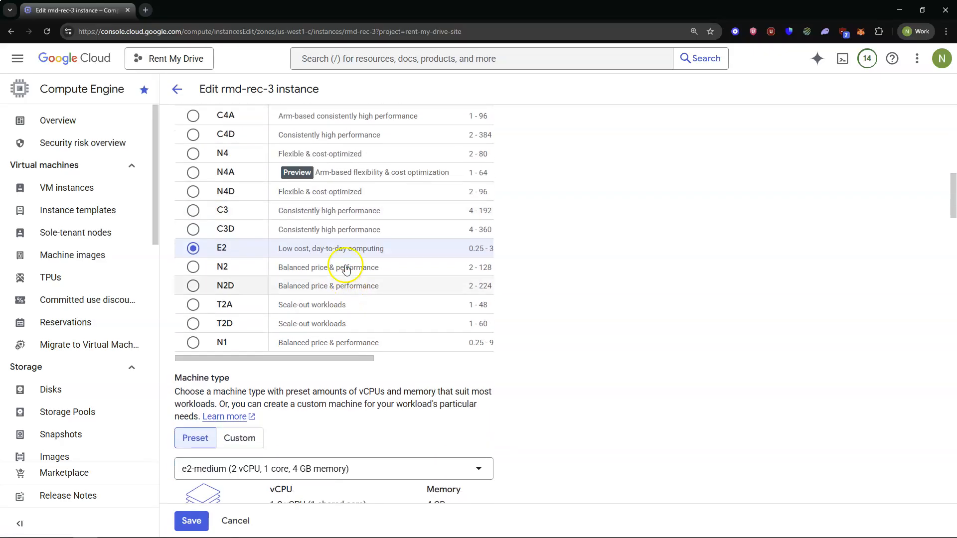
scroll(346, 269, down, 10)
scroll(345, 260, down, 3)
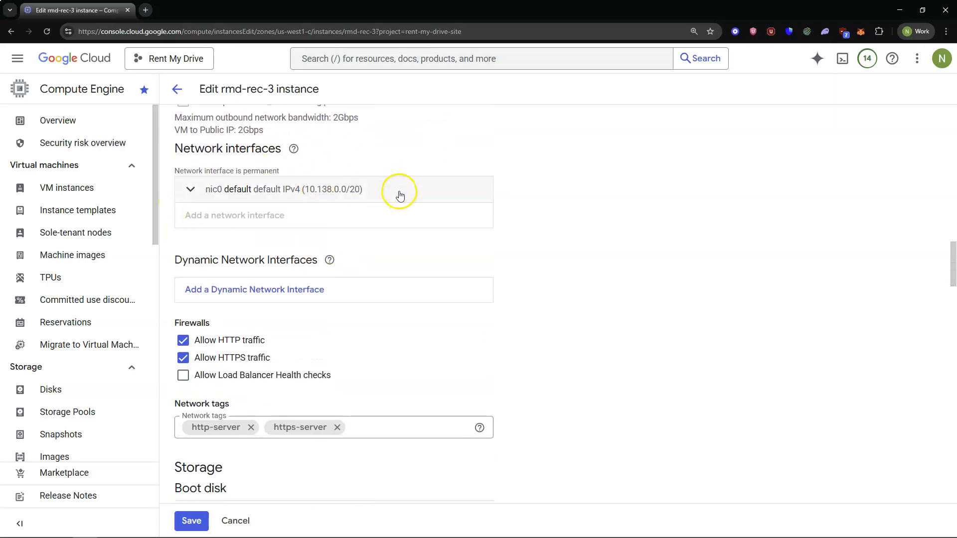
click(399, 196)
scroll(367, 365, down, 7)
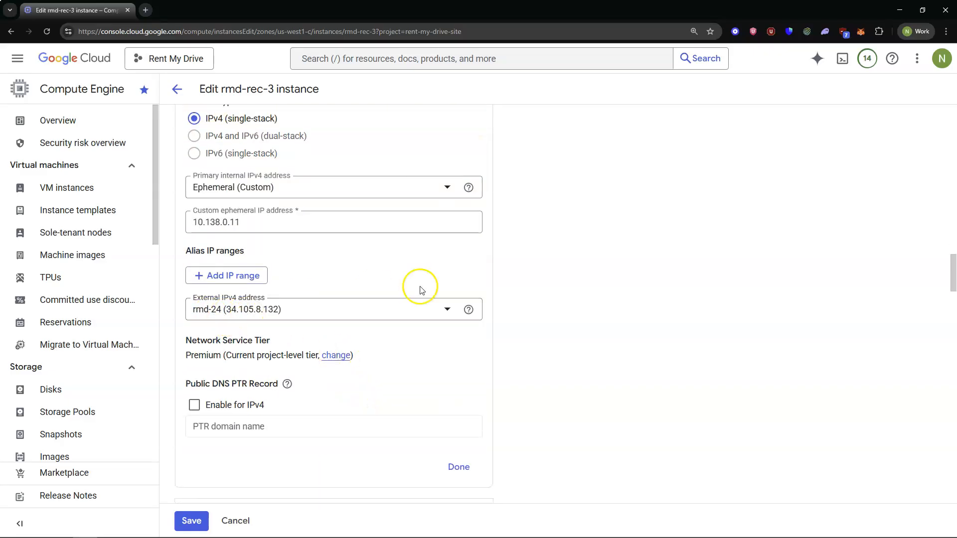
click(448, 311)
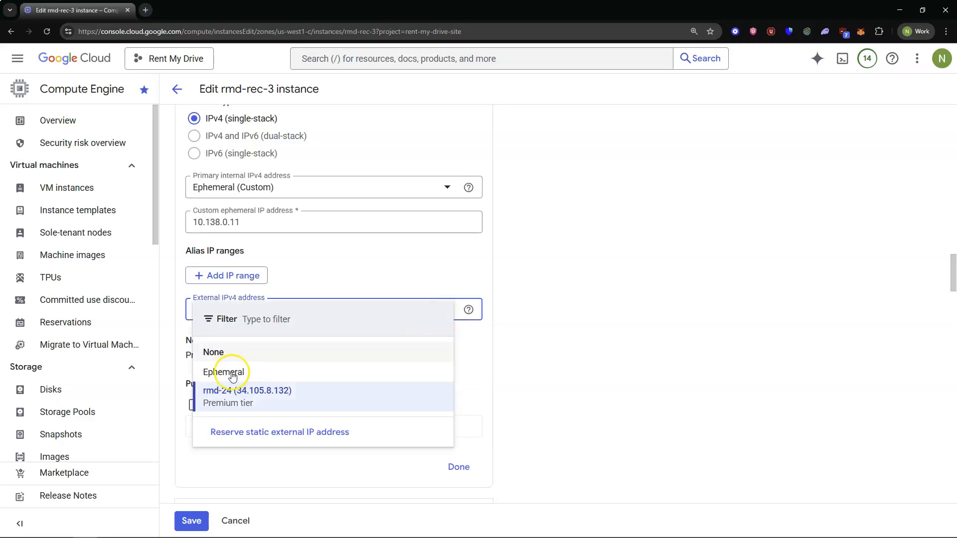
click(233, 374)
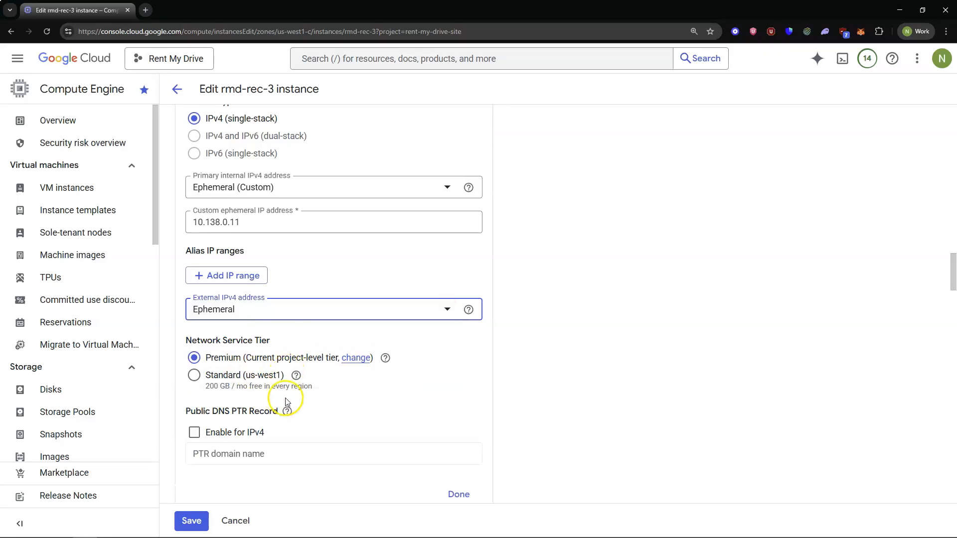
click(192, 521)
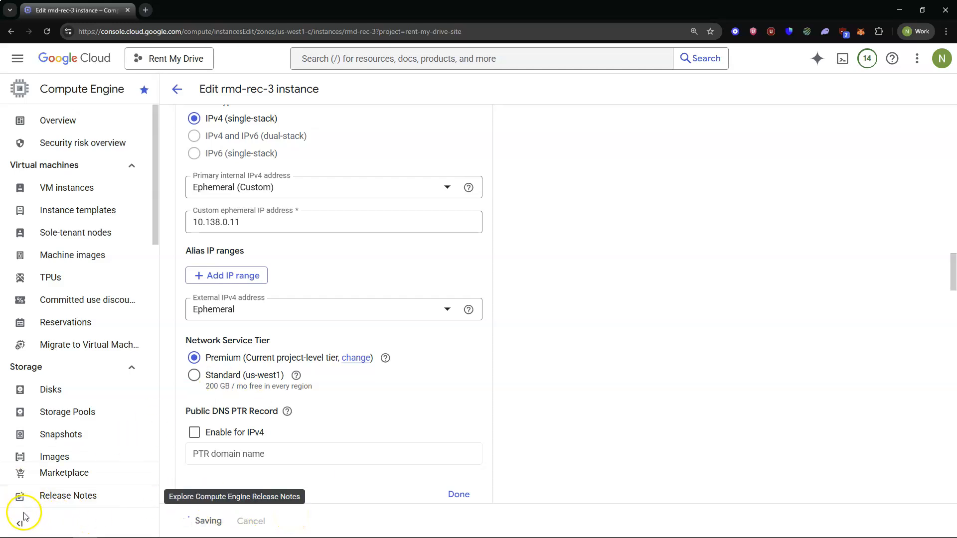
Step: Check the external IP address setting under the network interfaces in the rmd-rec-3 instance details
scroll(434, 313, down, 4)
scroll(449, 255, down, 8)
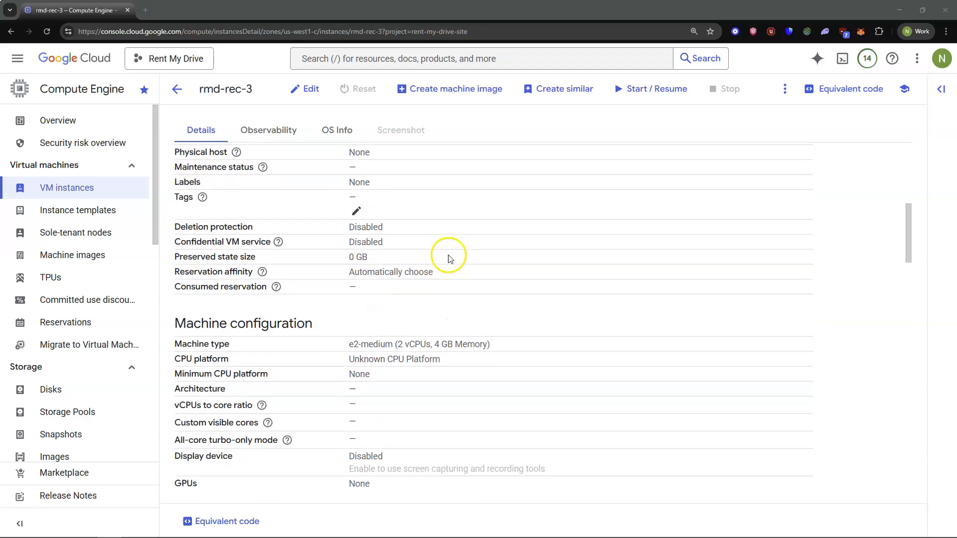
scroll(448, 254, down, 6)
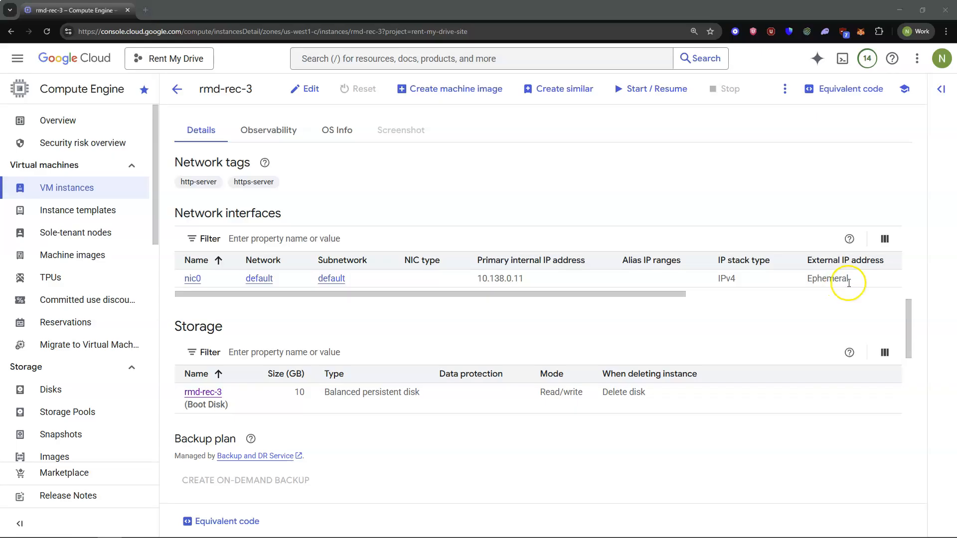
key(ctrl)
scroll(401, 280, up, 10)
scroll(418, 285, up, 8)
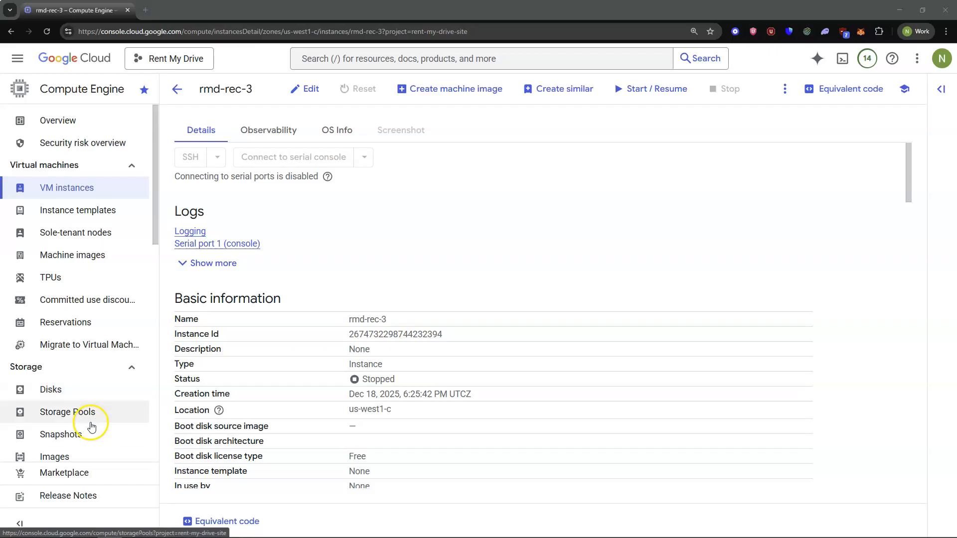
Step: Go back to the snapshots list and sort it by creation time, newest first
click(63, 434)
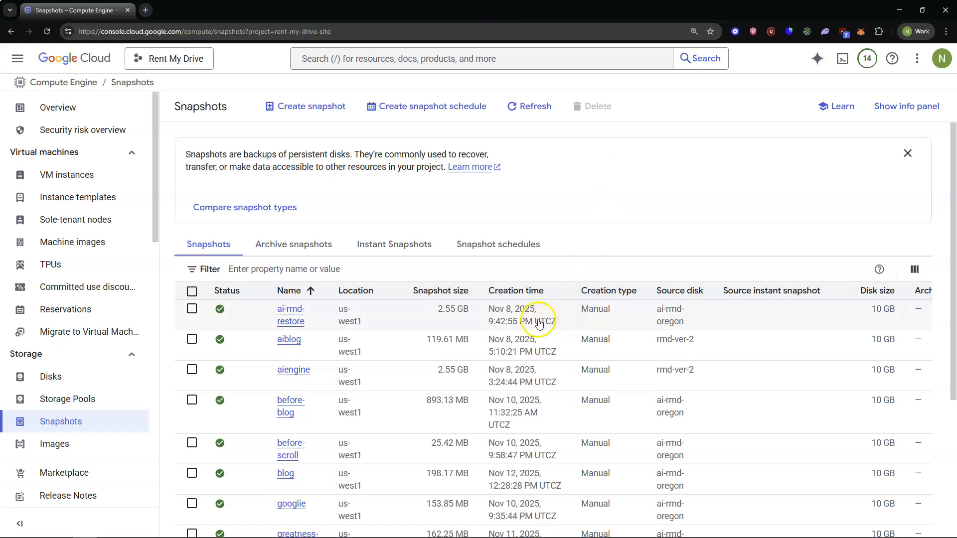
click(521, 294)
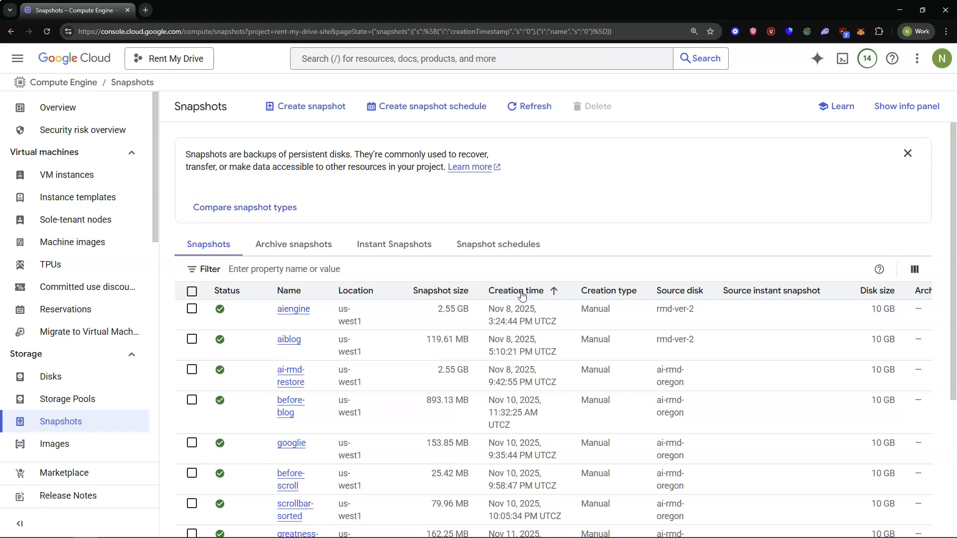
click(523, 296)
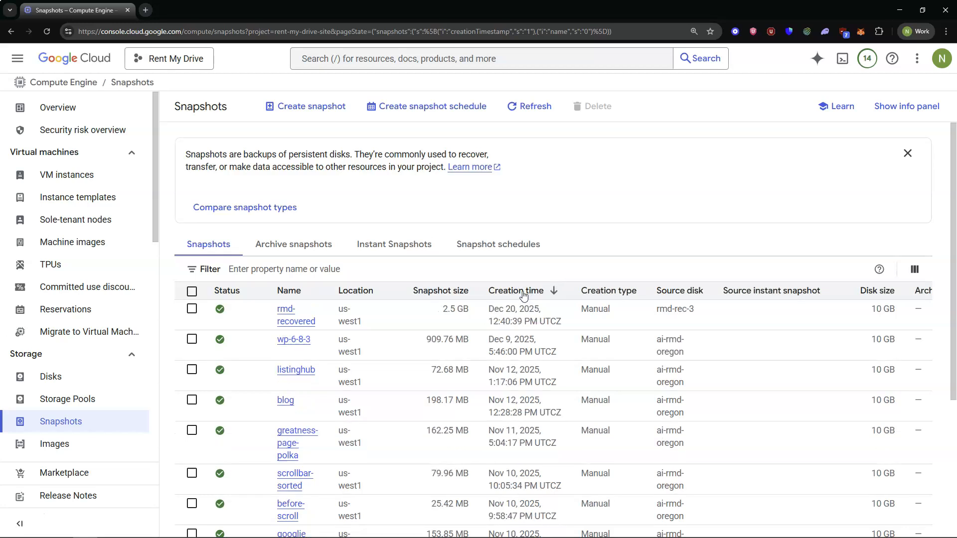
Step: Start a new VM instance from the rmd-recovered snapshot, name it rmd-rec-4 and set its zone to us-central1-c
click(292, 324)
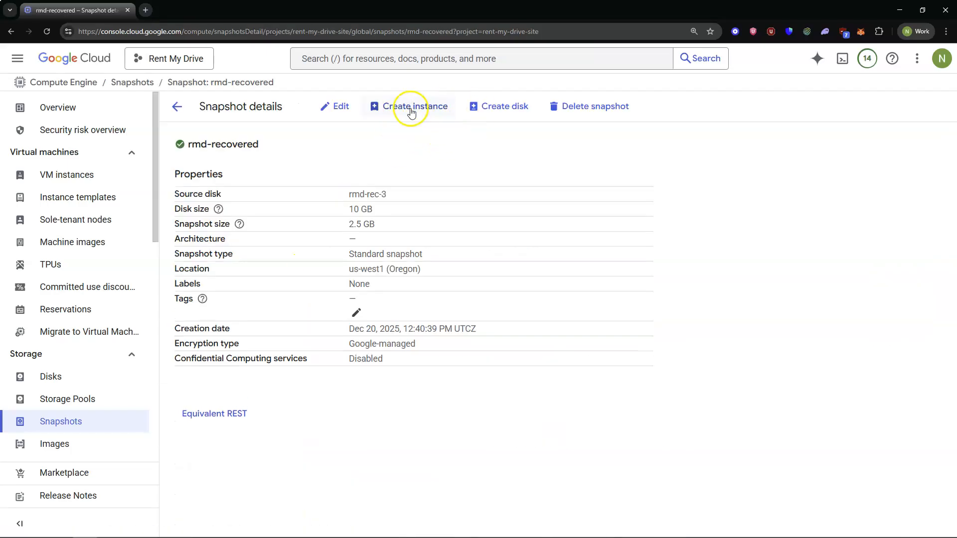
click(417, 107)
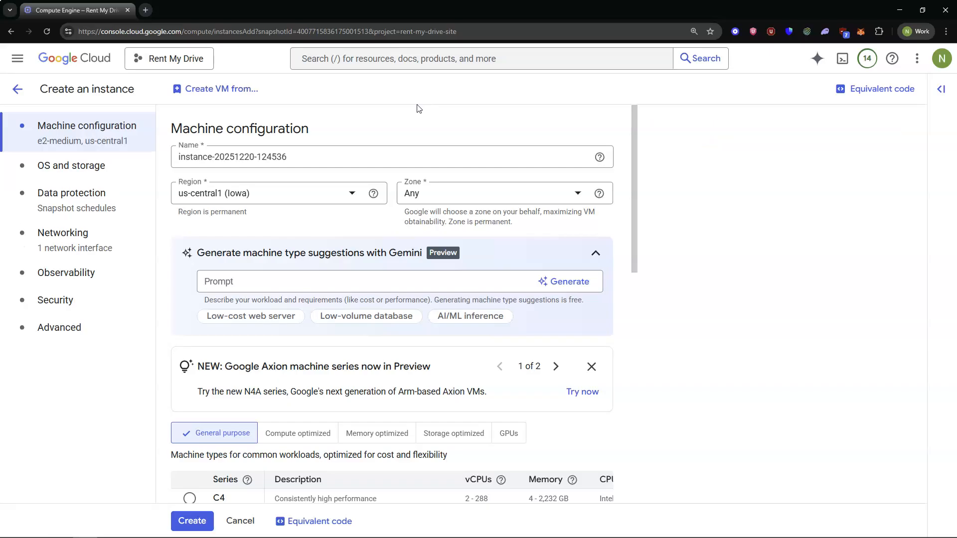
triple_click(292, 158)
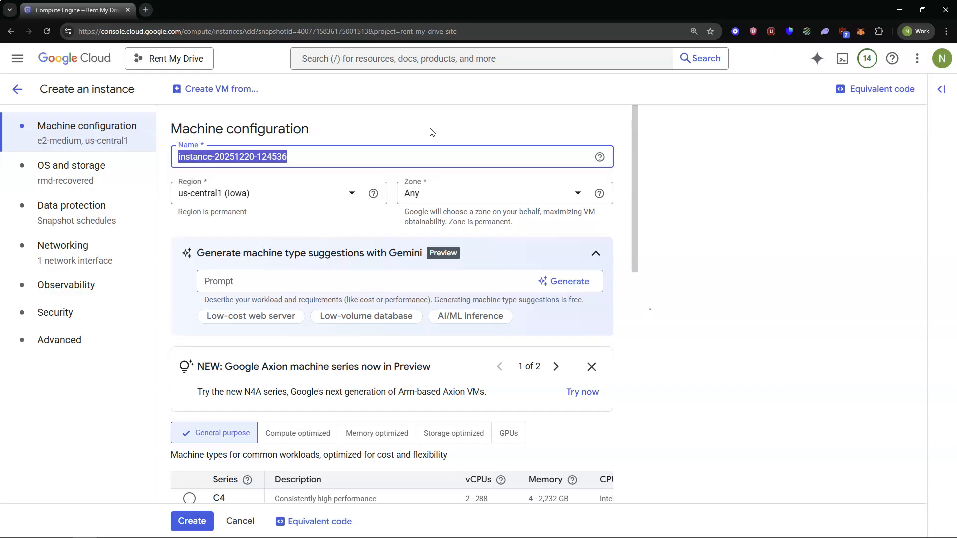
text(rmd-rec-4)
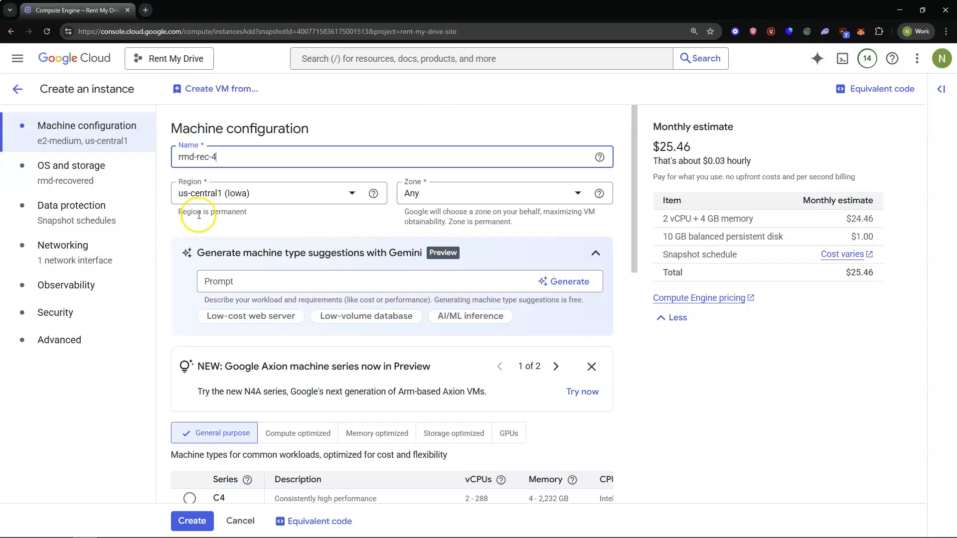
click(504, 193)
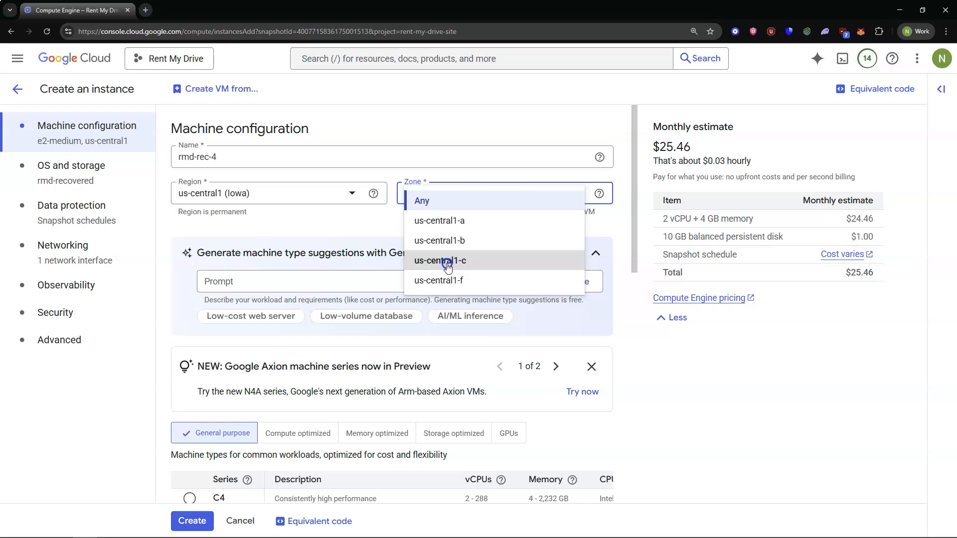
click(453, 265)
Step: Set the new instance's machine type to the shared-core e2-small preset, keeping the E2 series
scroll(283, 280, down, 6)
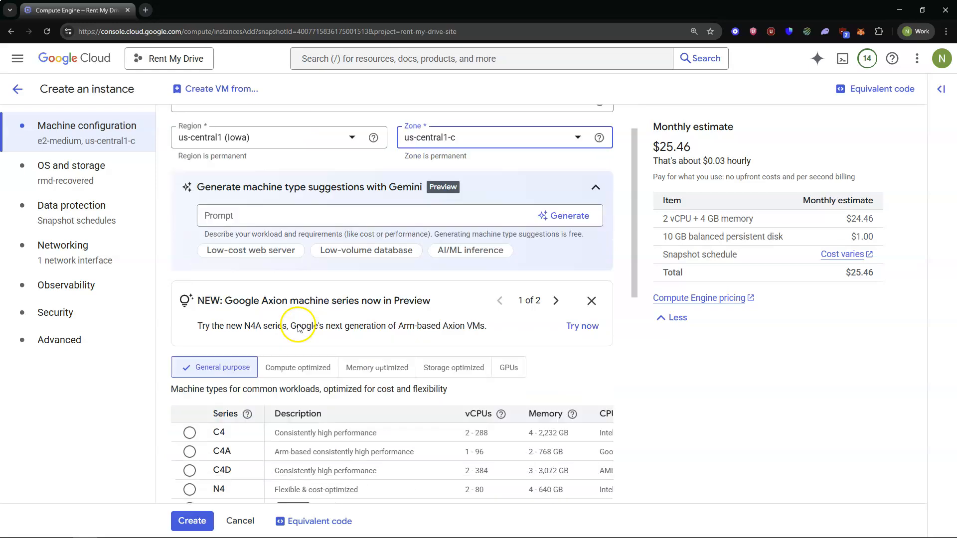
scroll(349, 324, down, 1)
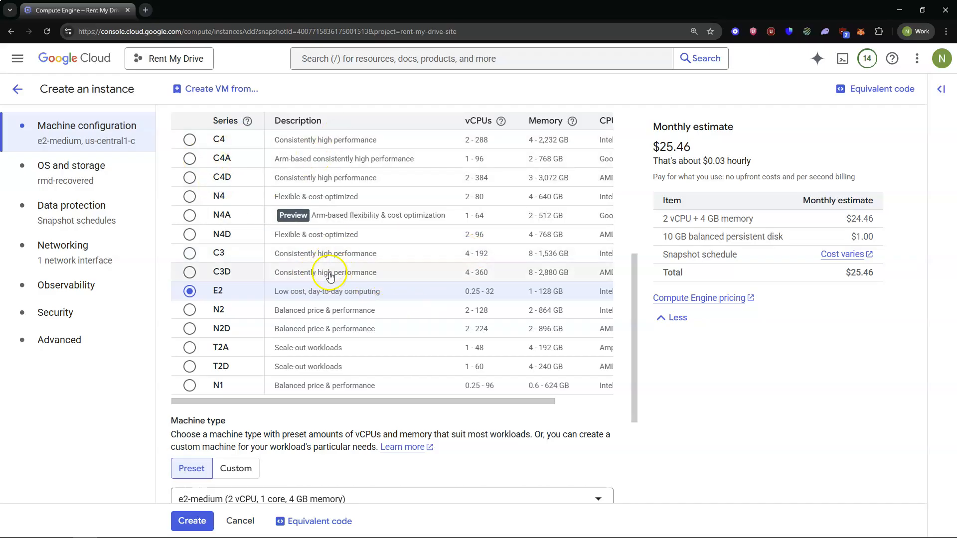
scroll(366, 416, down, 1)
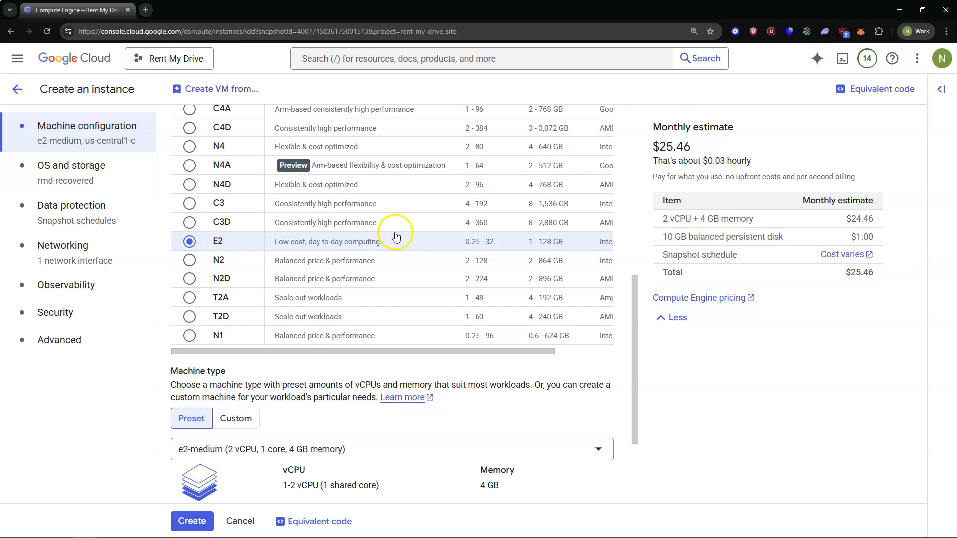
scroll(385, 230, up, 1)
scroll(371, 368, down, 3)
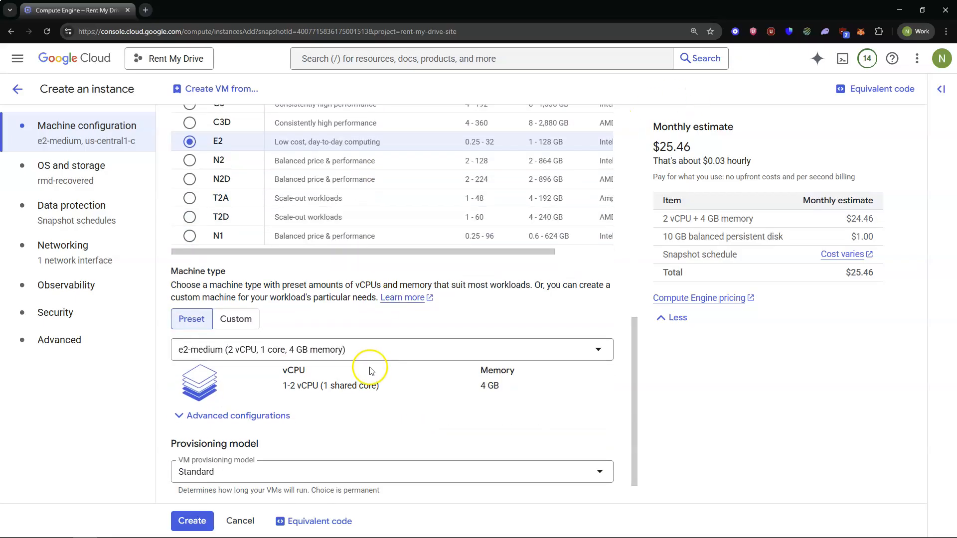
scroll(403, 385, down, 1)
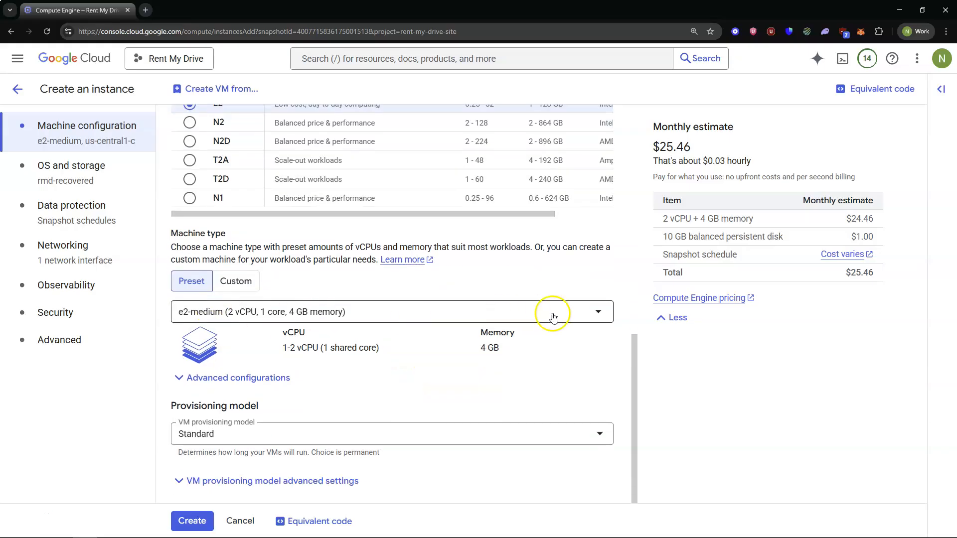
click(599, 311)
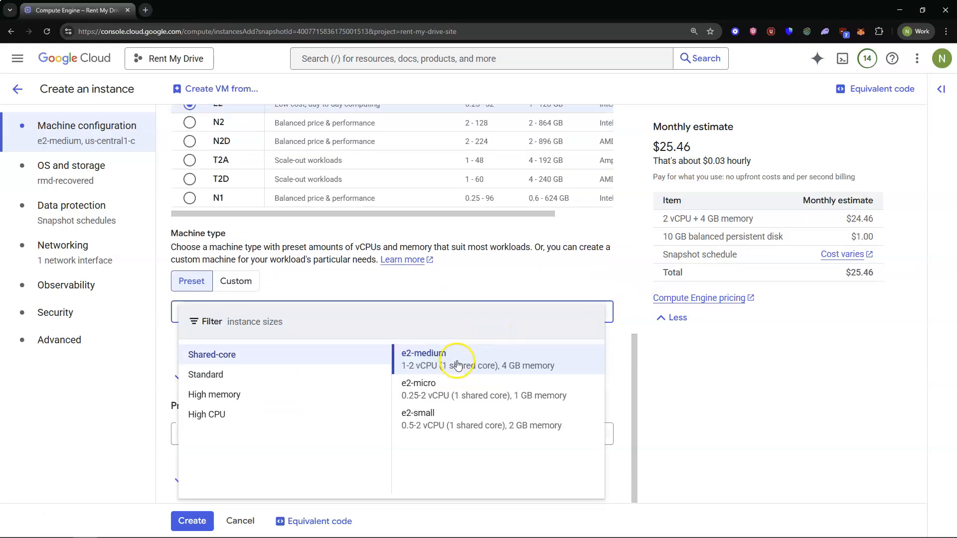
click(423, 426)
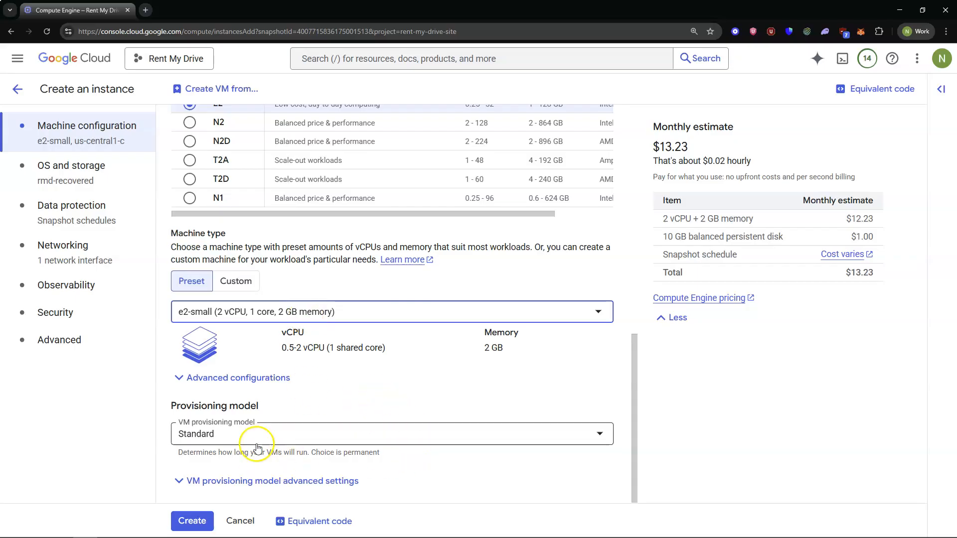
Step: Review the rmd-rec-4 machine configuration and create the instance
scroll(399, 279, up, 4)
scroll(383, 219, up, 7)
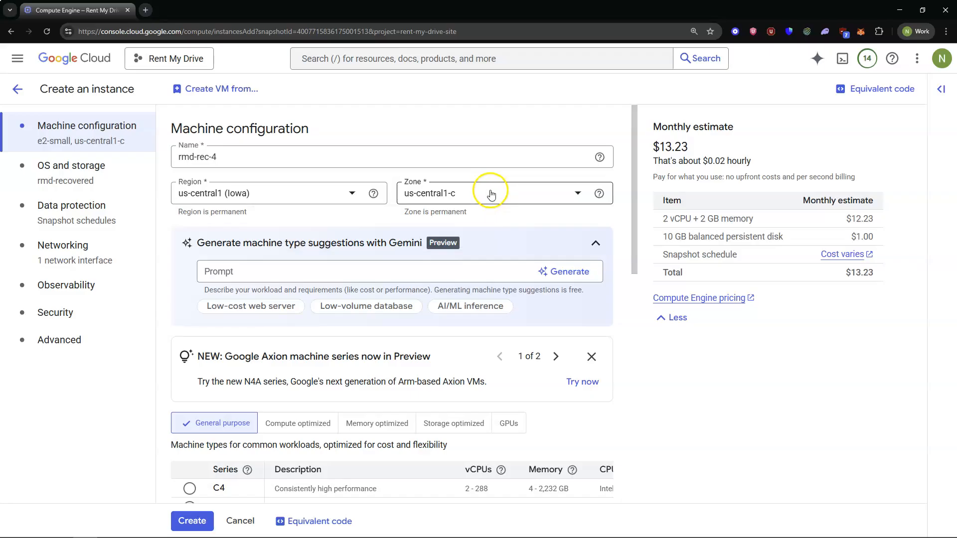
scroll(419, 279, down, 12)
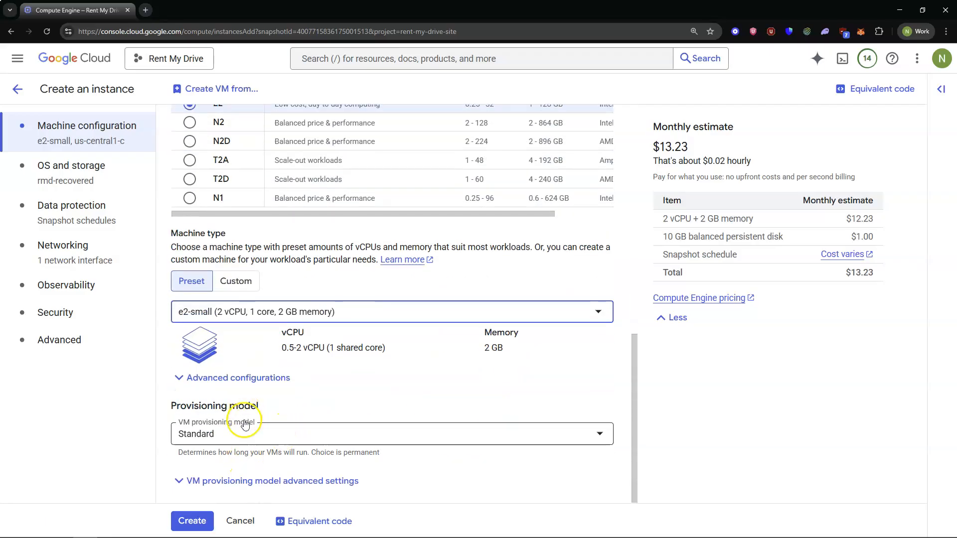
click(199, 519)
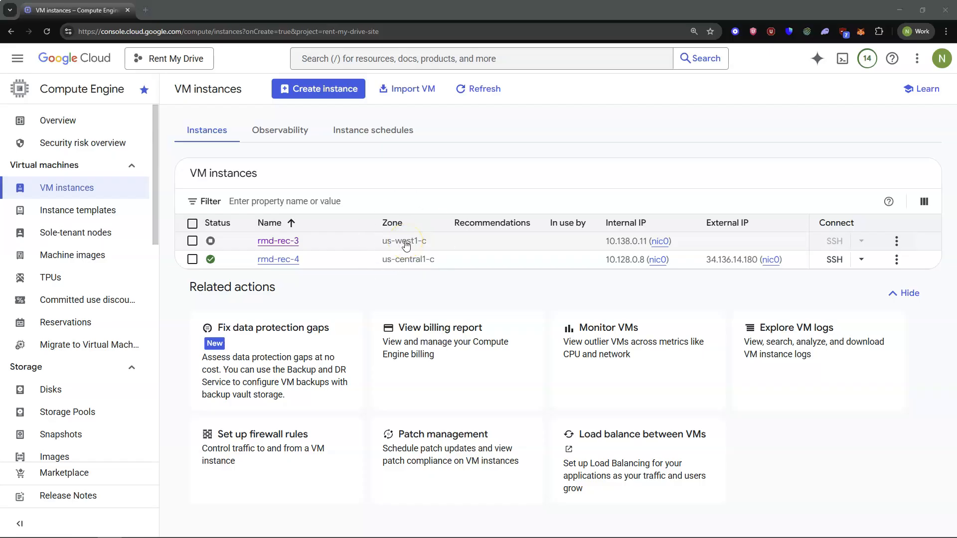
Step: Open the rmd-rec-4 instance for editing and expand its nic0 network interface
click(421, 264)
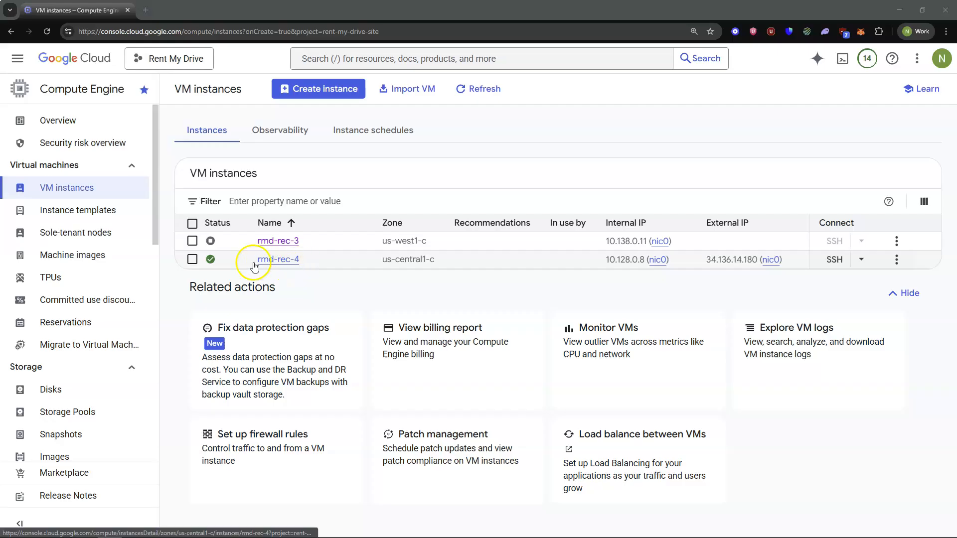
click(276, 260)
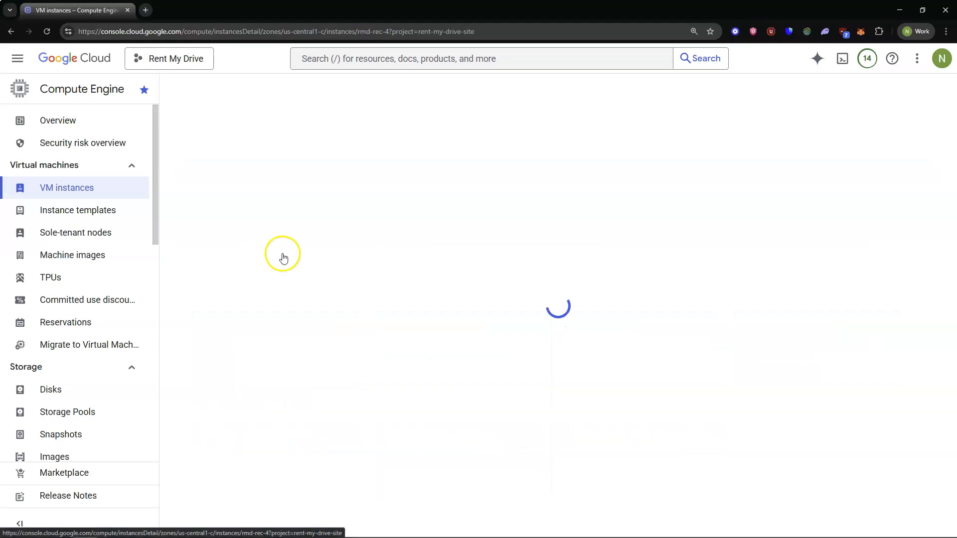
click(310, 91)
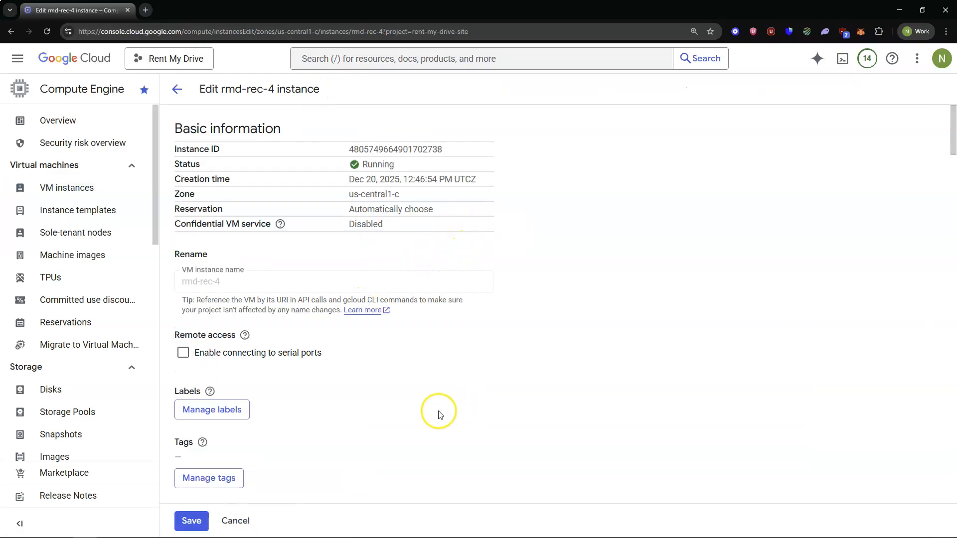
scroll(438, 413, down, 10)
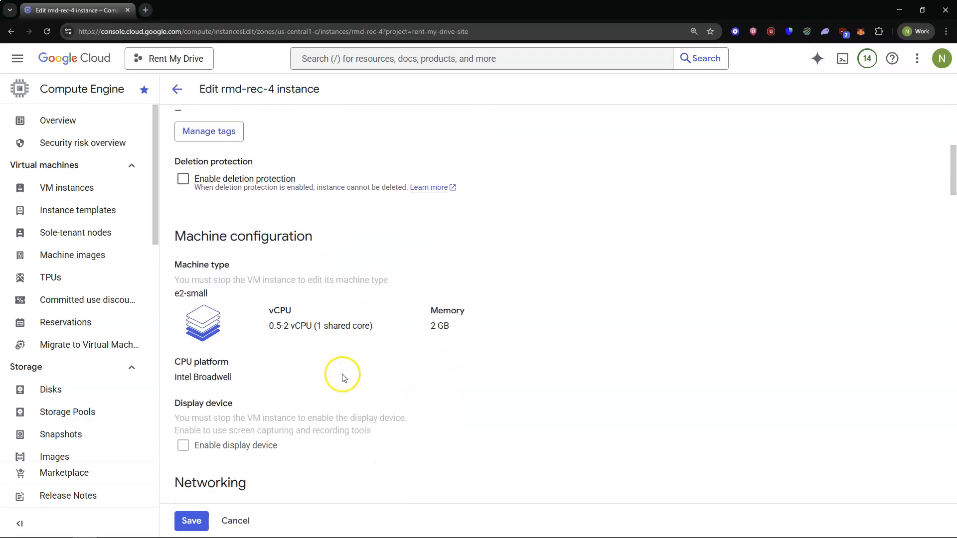
scroll(343, 374, down, 7)
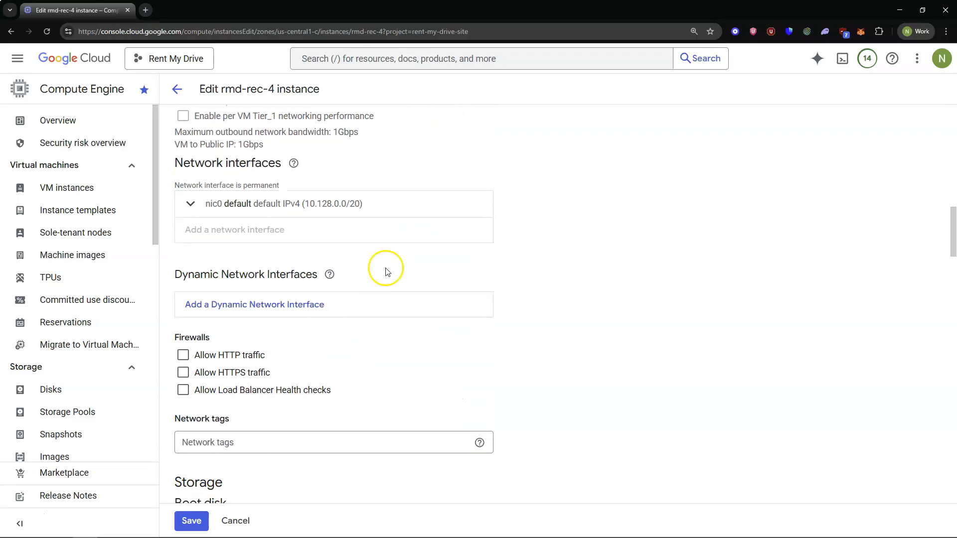
click(389, 204)
Step: Check the external IPv4 address options for nic0, leave Ephemeral selected, cancel the edit and return to the VM instances list
scroll(391, 349, down, 1)
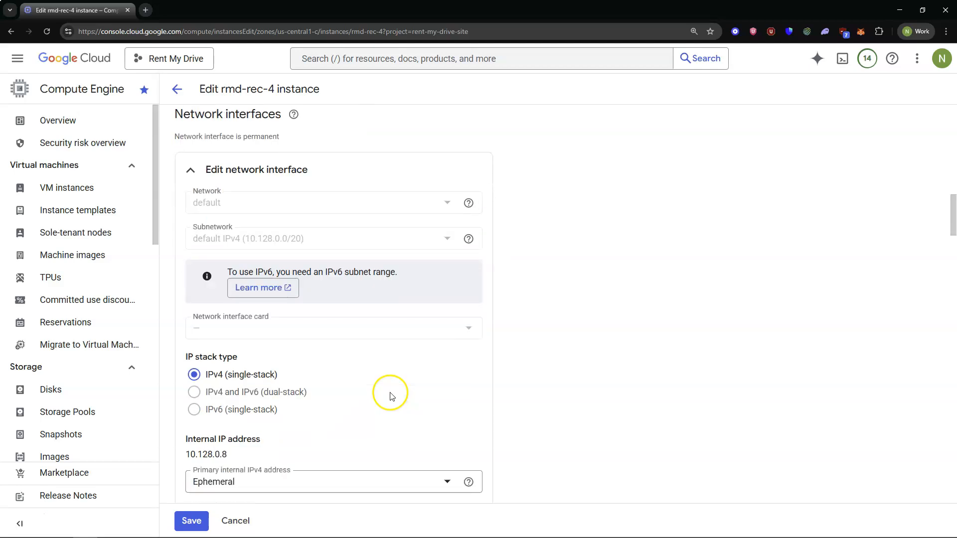
scroll(399, 327, down, 5)
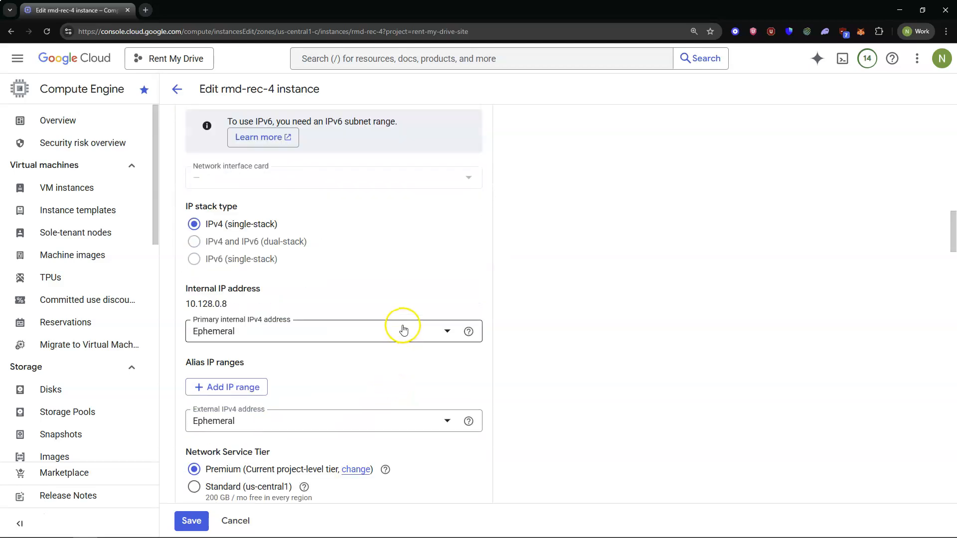
click(398, 327)
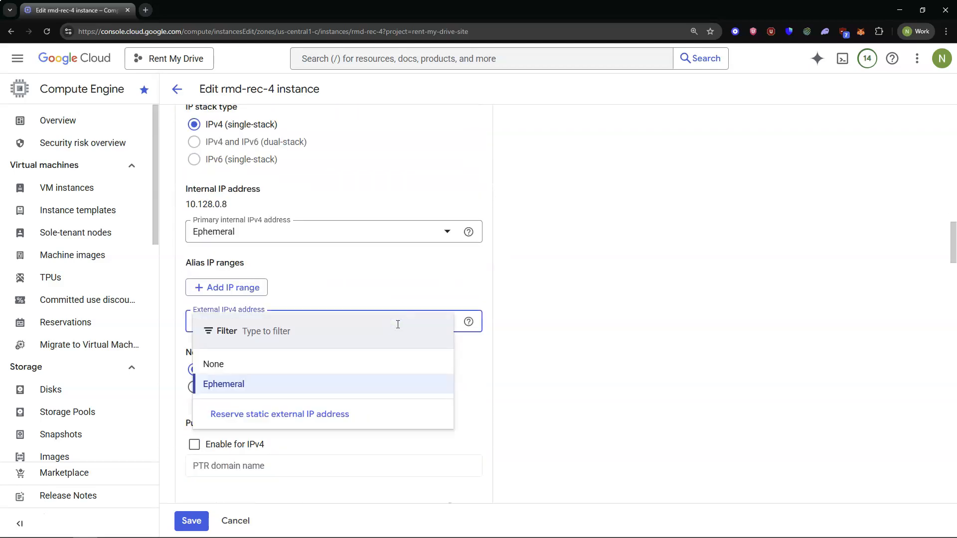
click(279, 389)
click(180, 93)
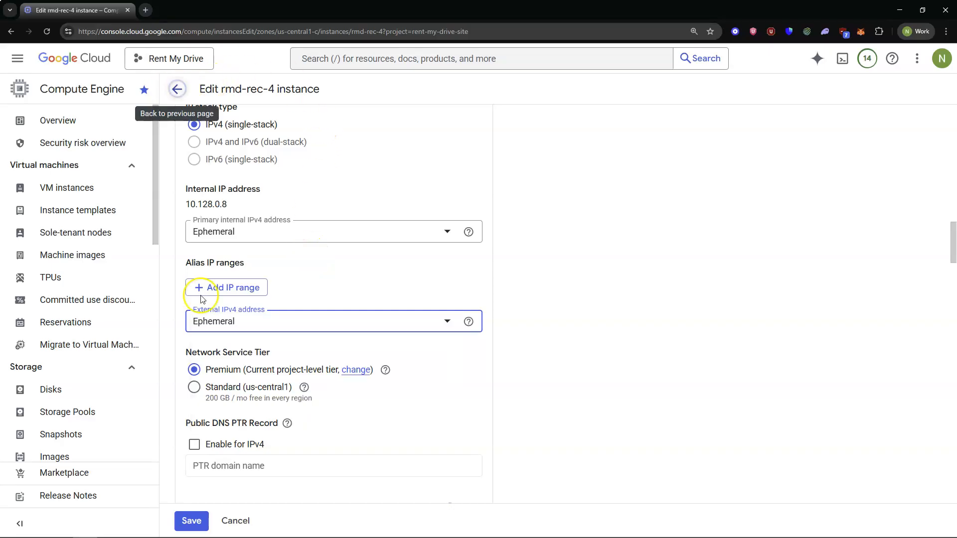
click(234, 518)
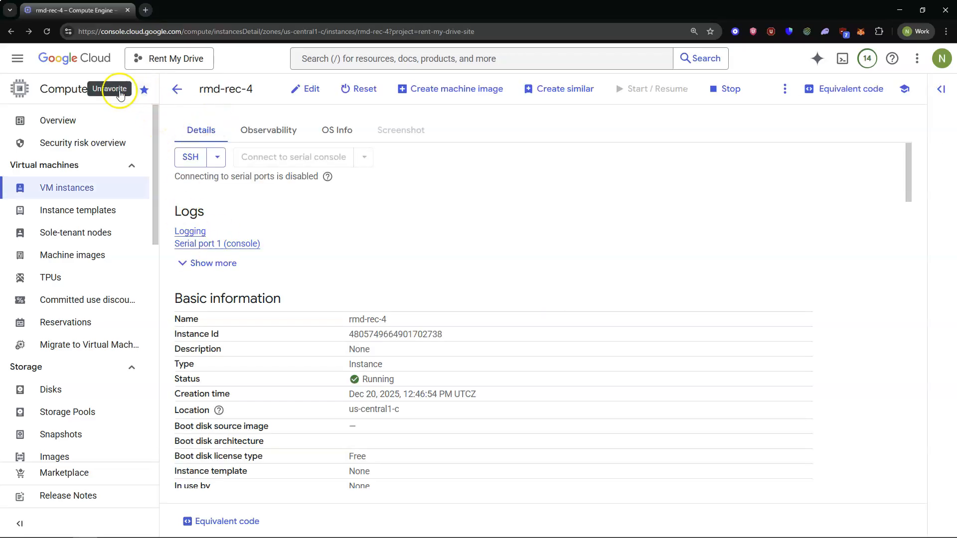
click(180, 90)
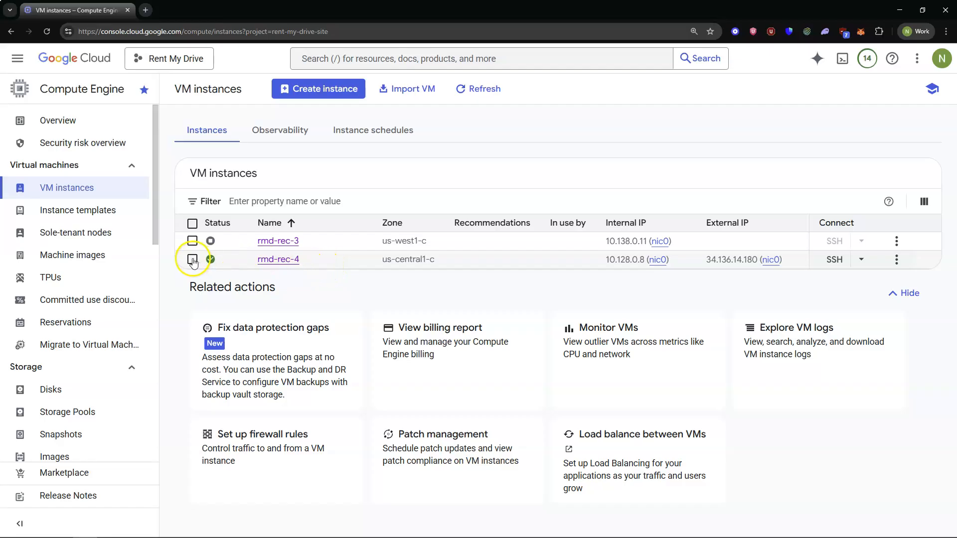
Step: Select the rmd-rec-4 instance in the VM list and stop it
click(192, 260)
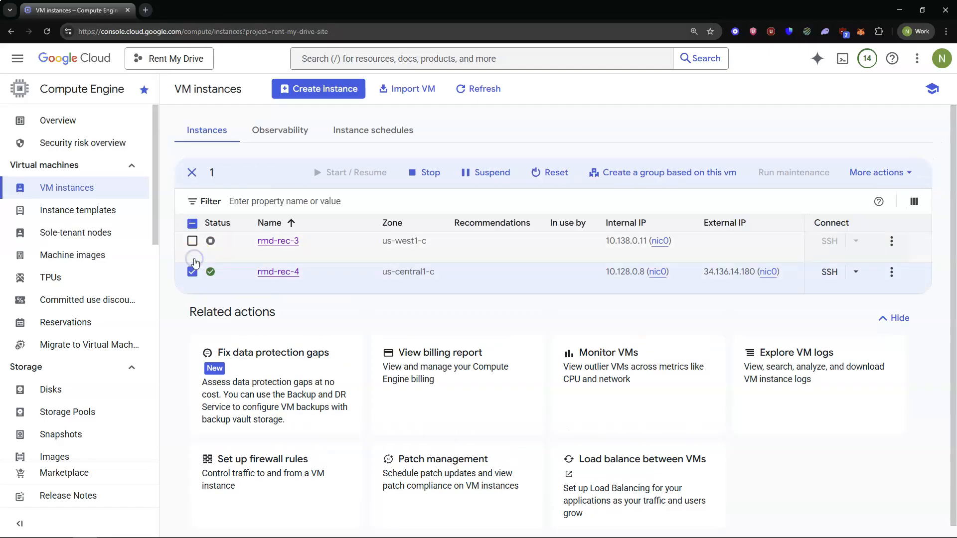
click(428, 173)
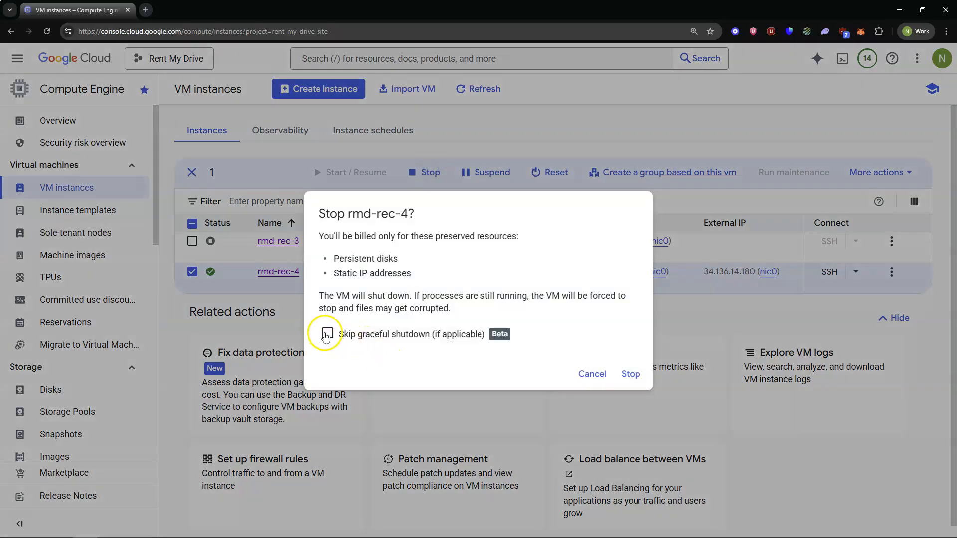
click(630, 374)
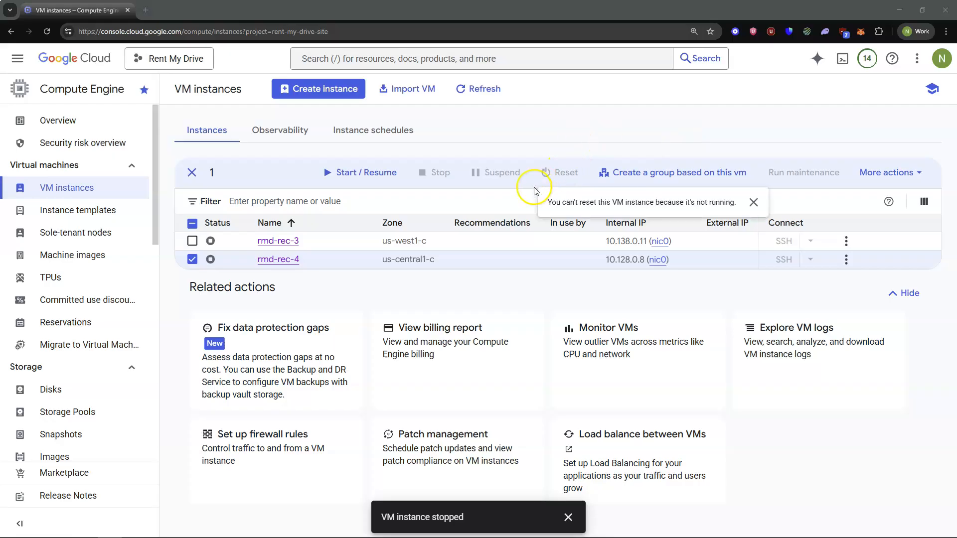
Step: Delete the rmd-rec-4 instance together with its boot disk
click(198, 263)
click(194, 264)
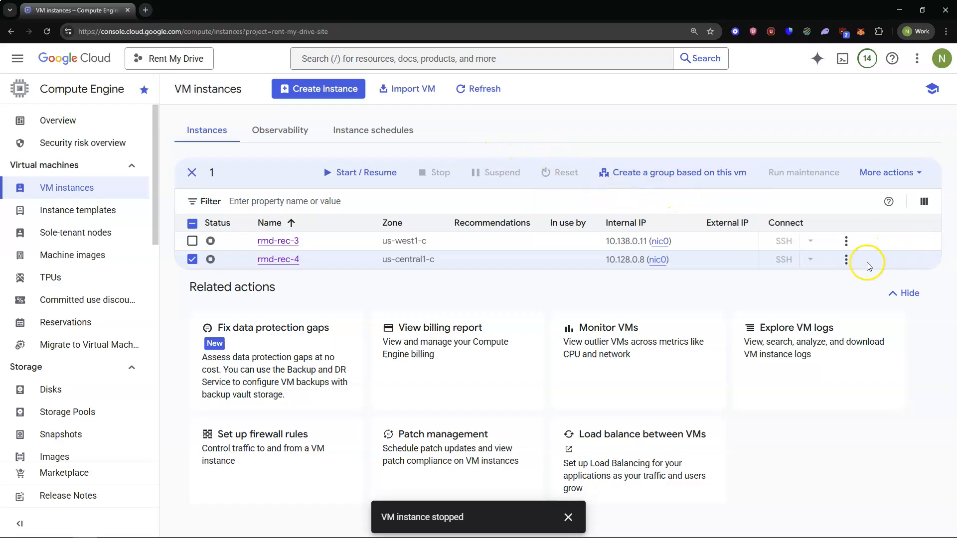
click(845, 260)
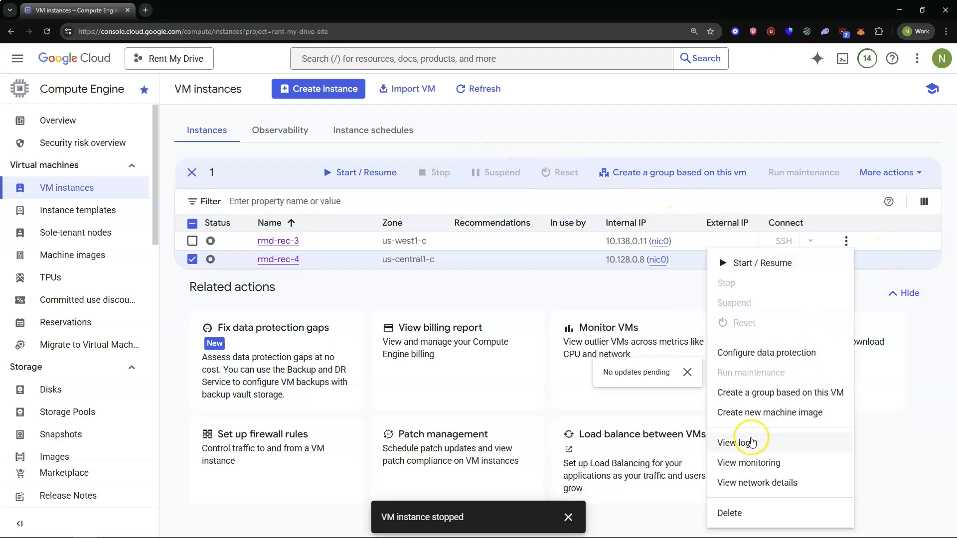
click(736, 512)
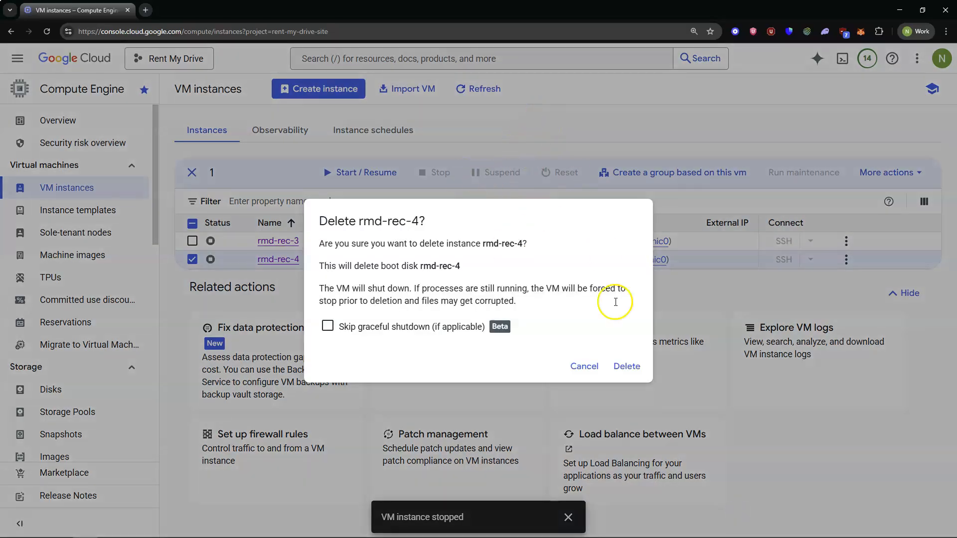
click(627, 366)
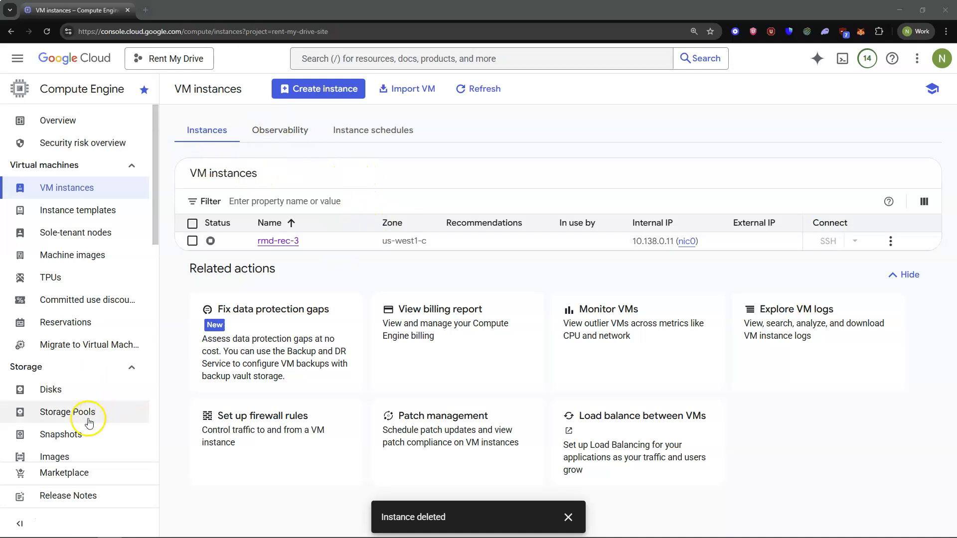
Step: Go to the Compute Engine snapshots and sort them by creation time with the newest first
click(74, 434)
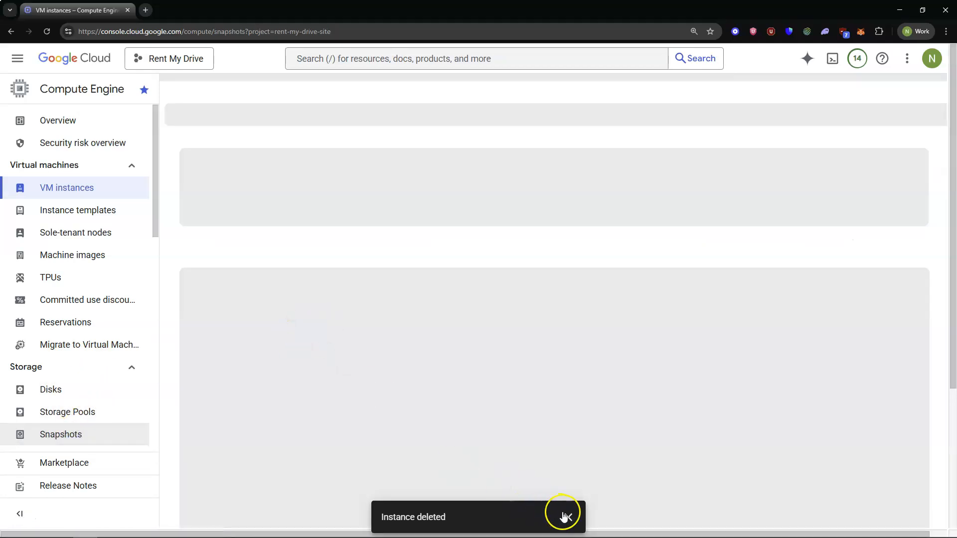
click(568, 517)
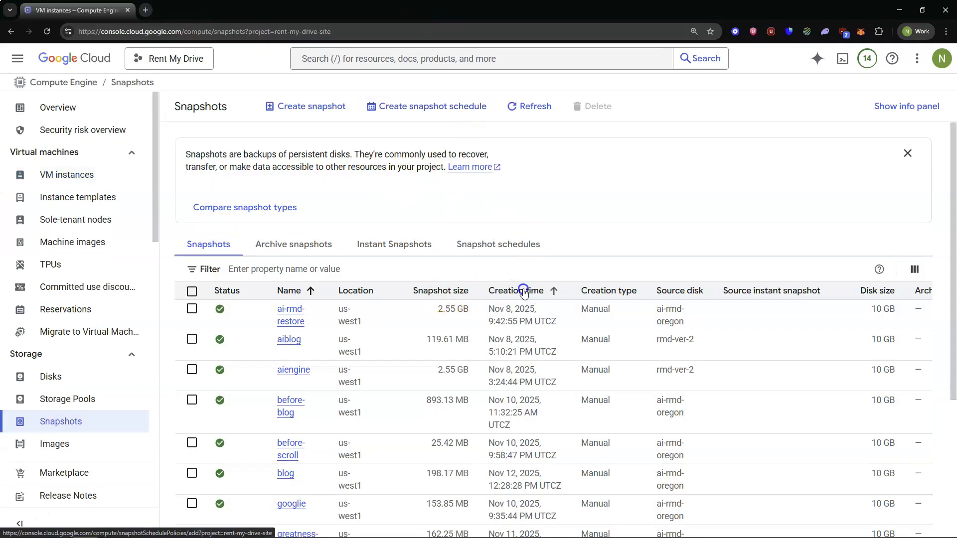
click(523, 293)
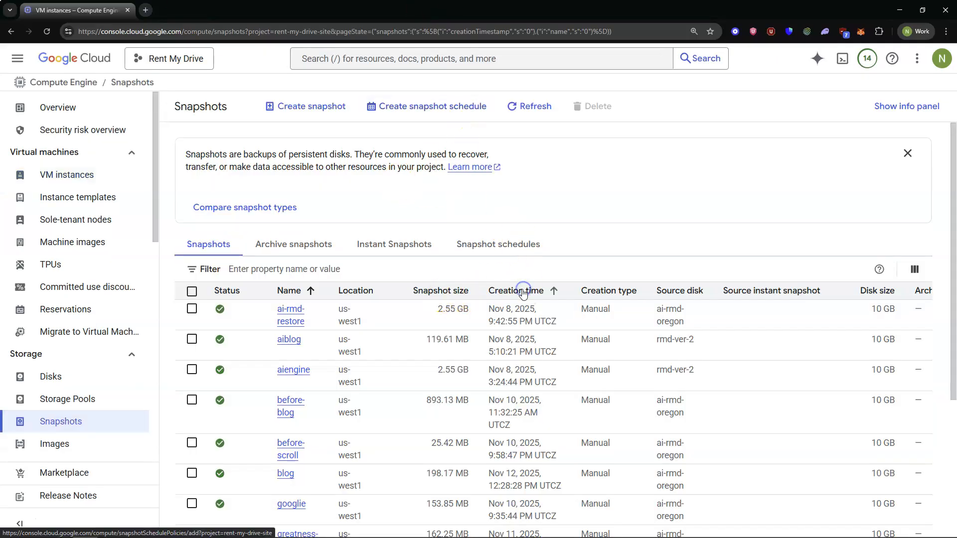
click(524, 294)
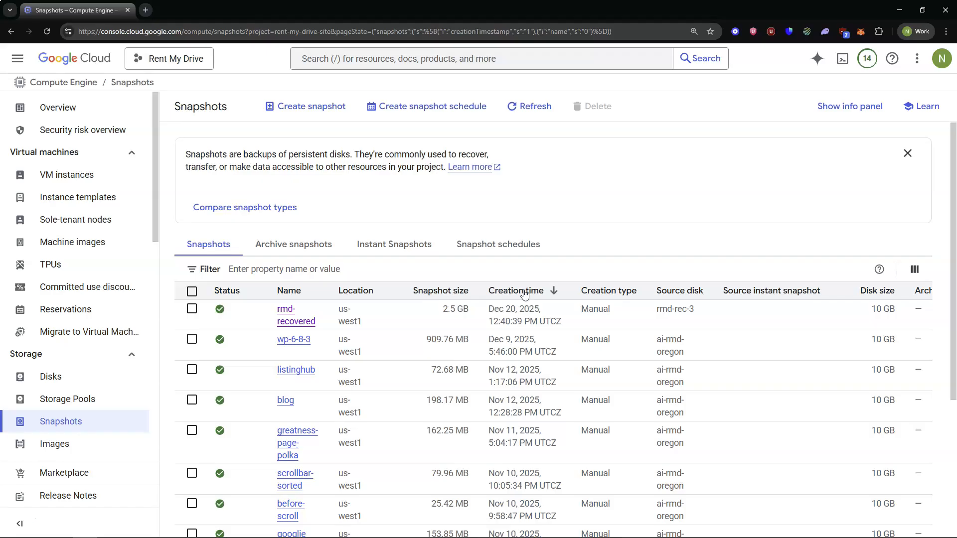
Step: Start creating a VM instance from the rmd-recovered snapshot and name it rmd-new
click(289, 321)
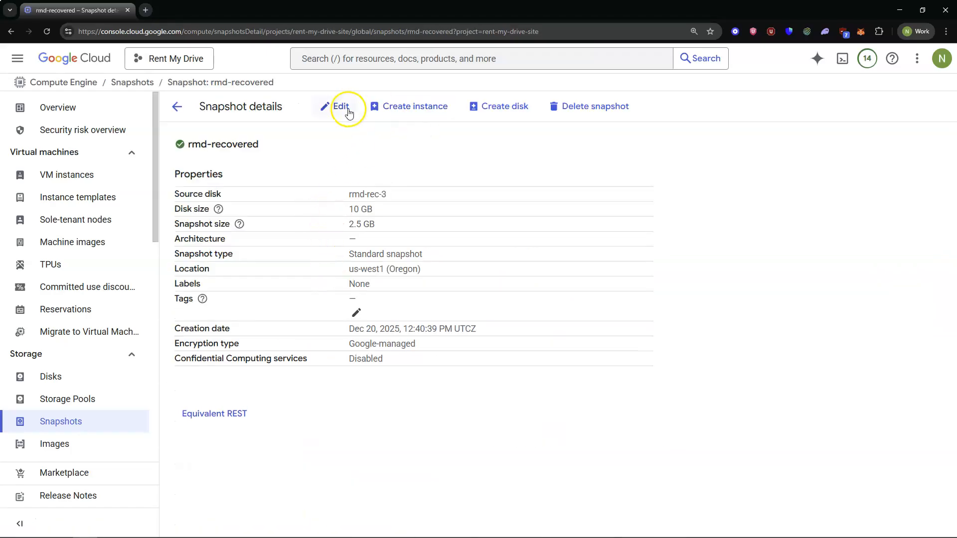
click(389, 107)
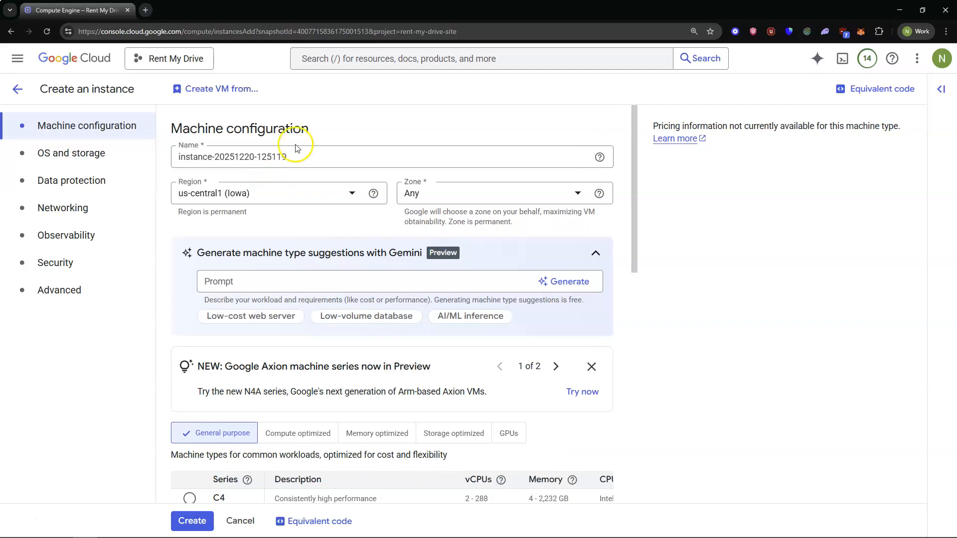
drag(301, 157, 160, 151)
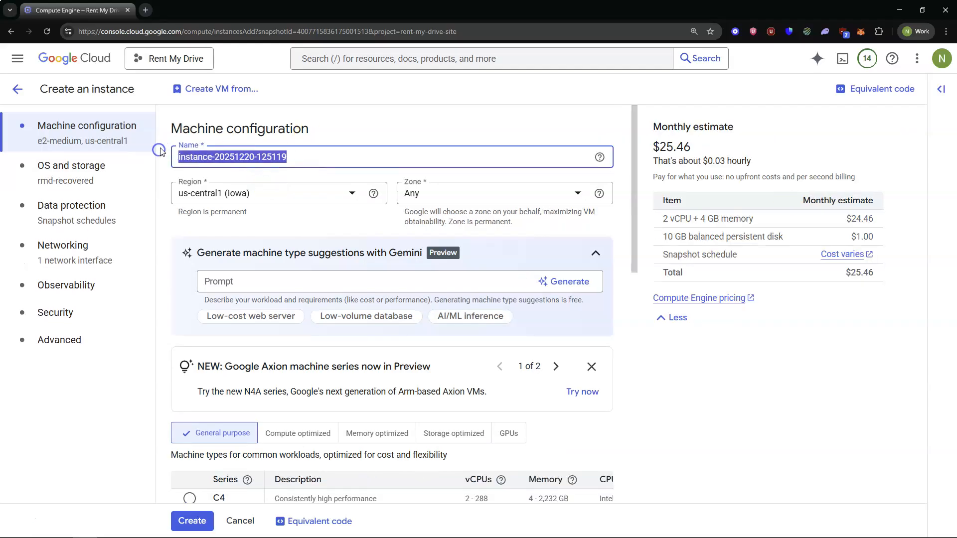
text(rmd-new)
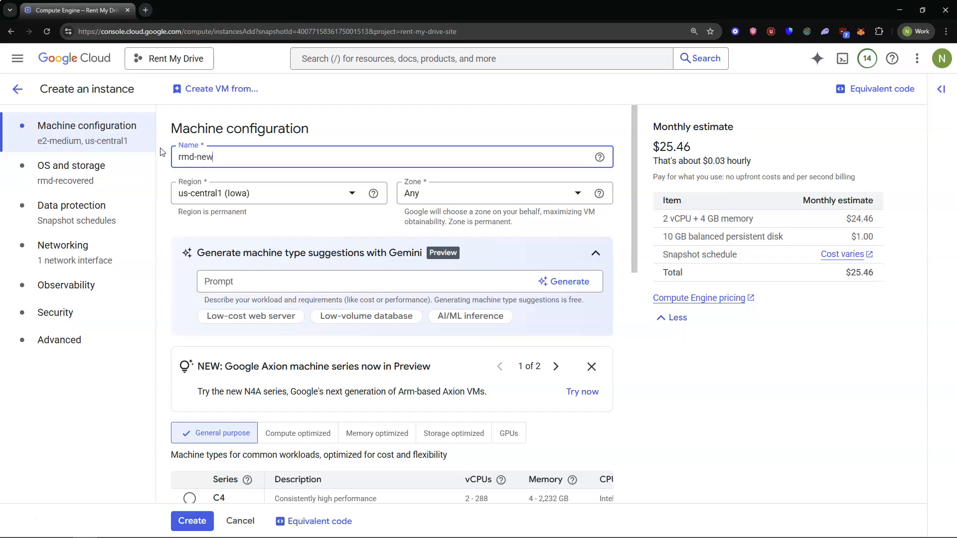
Step: Set the new instance's region to us-west1 (Oregon) and its zone to us-west1-c
click(266, 193)
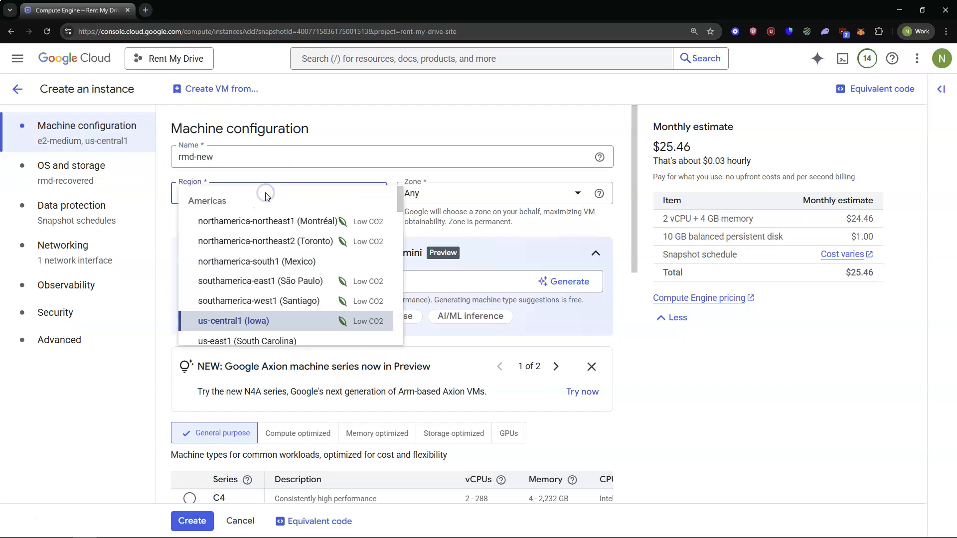
scroll(269, 239, down, 2)
scroll(283, 247, down, 1)
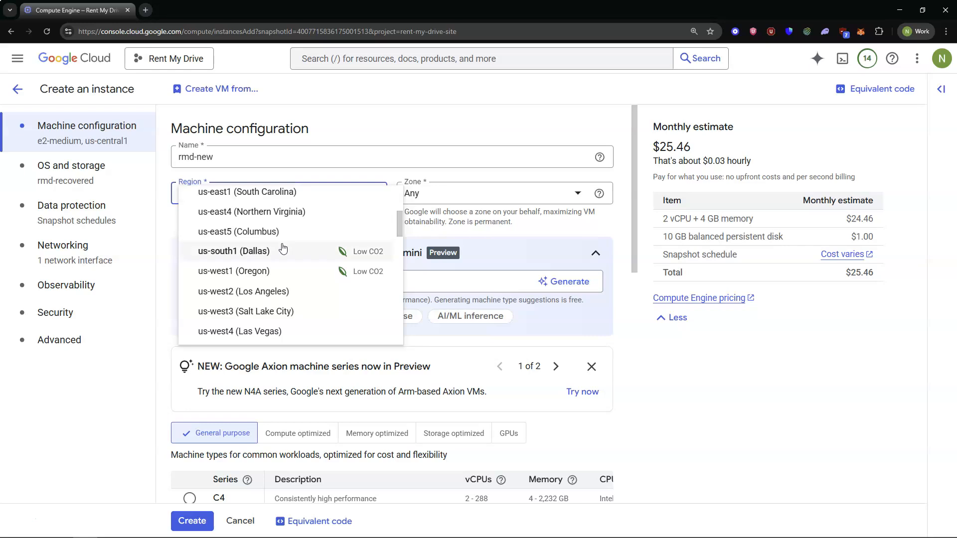
click(252, 271)
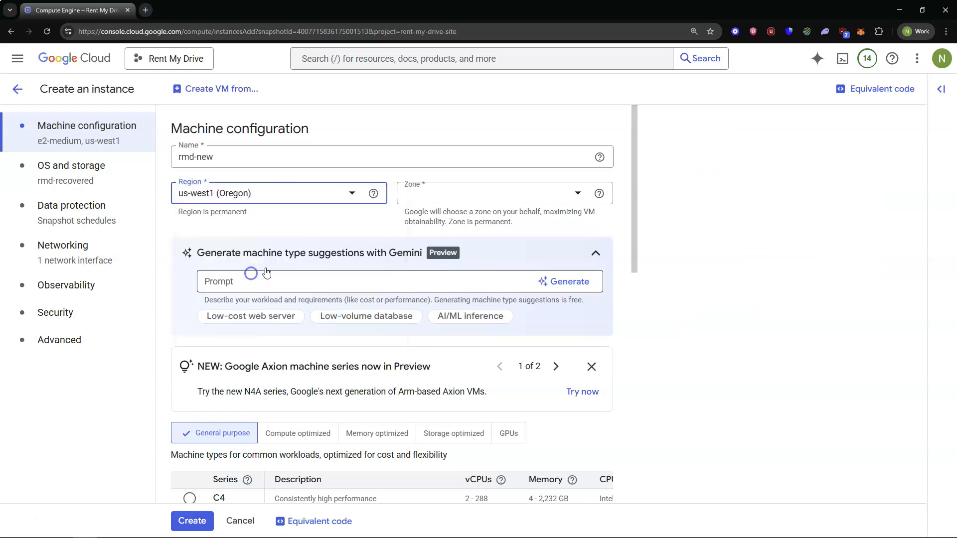
click(468, 196)
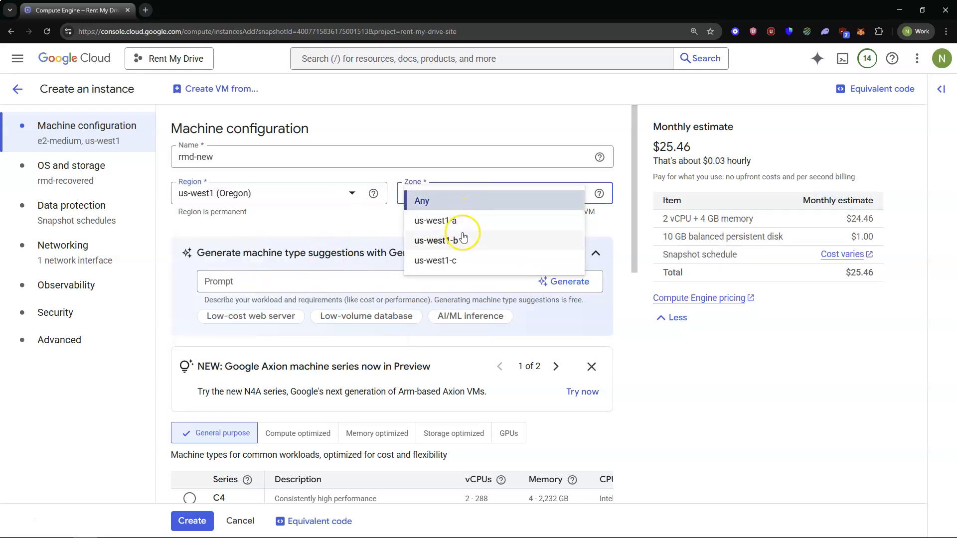
click(451, 262)
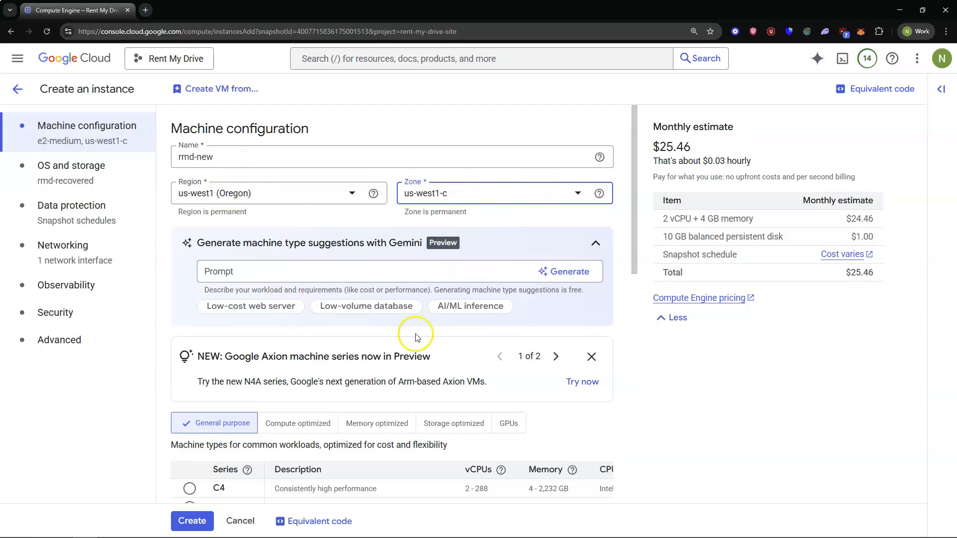
Step: Choose the shared-core e2-small preset (2 vCPU, 1 core, 2 GB memory) as machine type and create the instance
scroll(417, 337, down, 10)
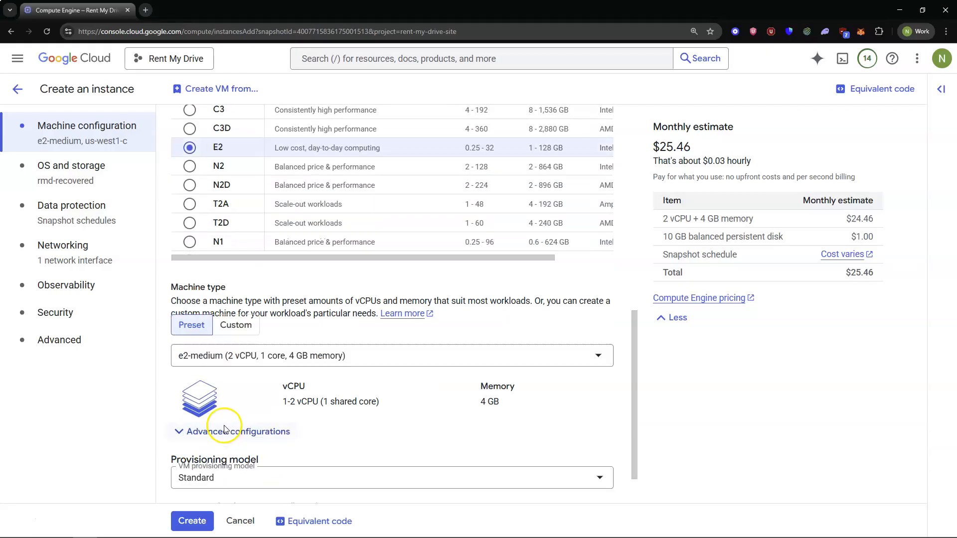
scroll(224, 429, down, 1)
click(596, 315)
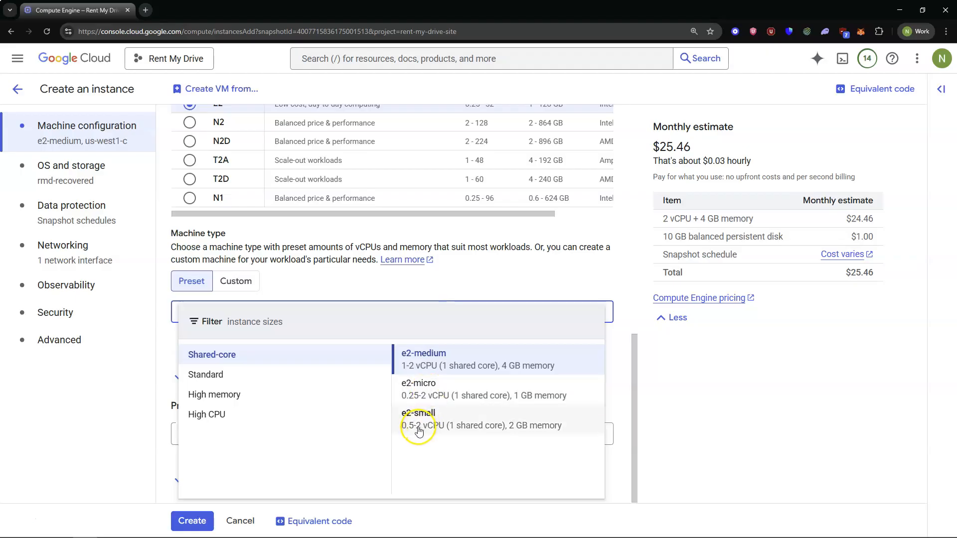
click(419, 430)
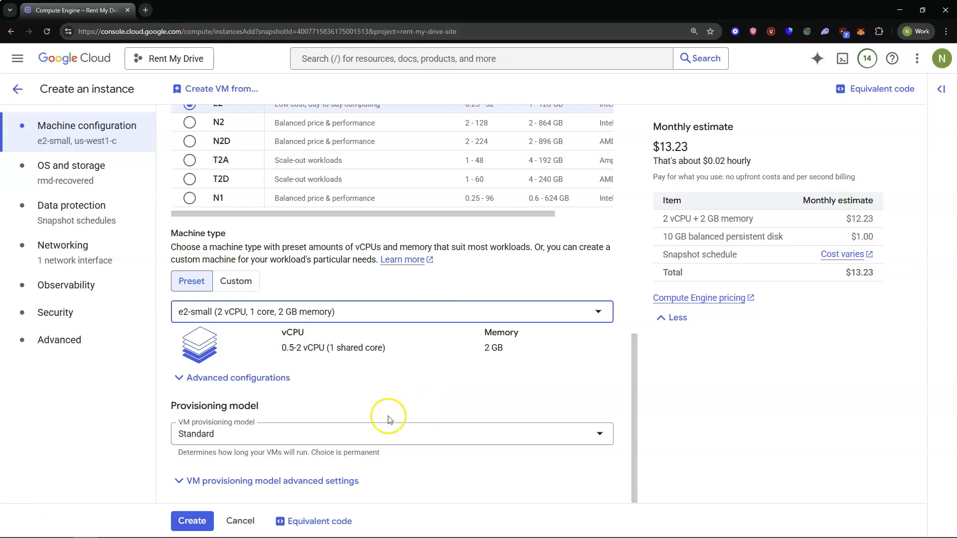
click(196, 525)
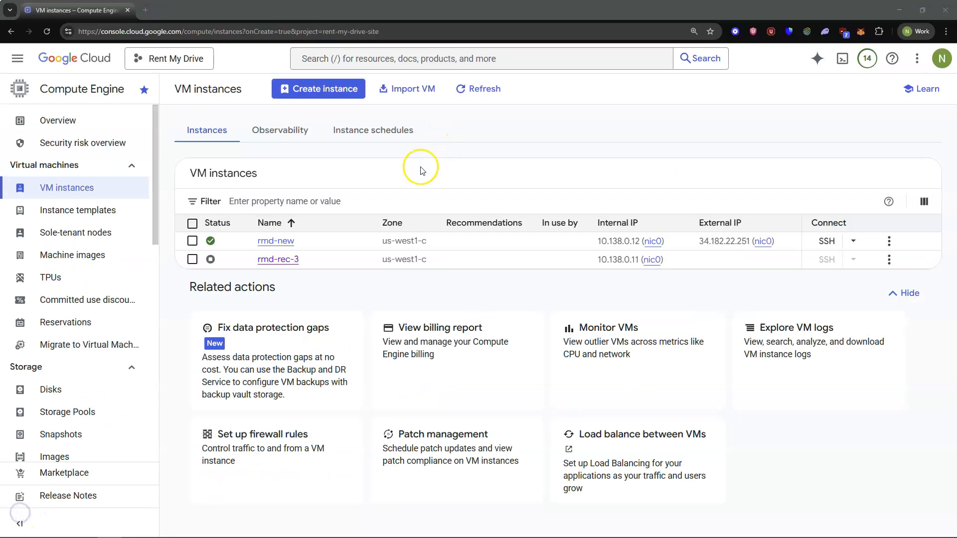
Step: Delete the stopped rmd-rec-3 instance together with its boot disk, skipping graceful shutdown
click(192, 260)
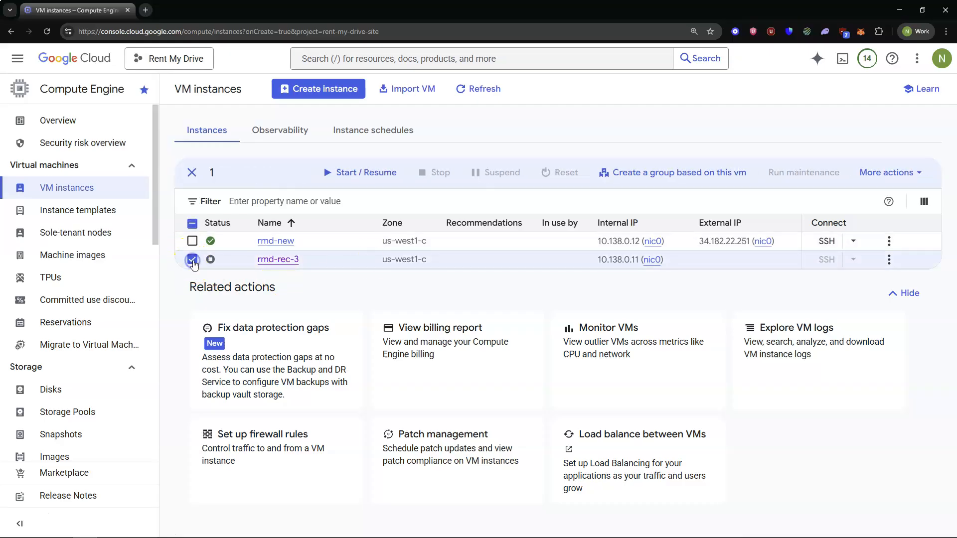
click(889, 261)
click(795, 513)
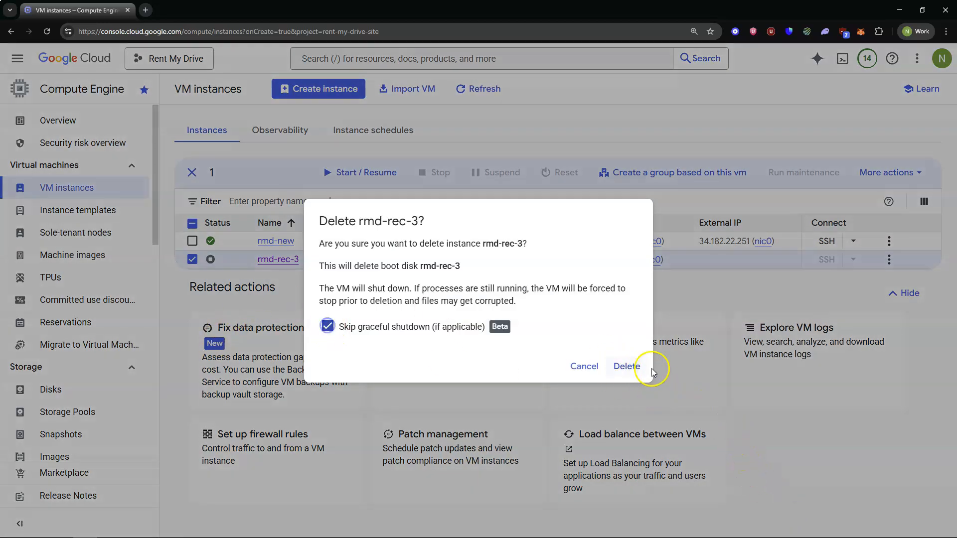
click(630, 366)
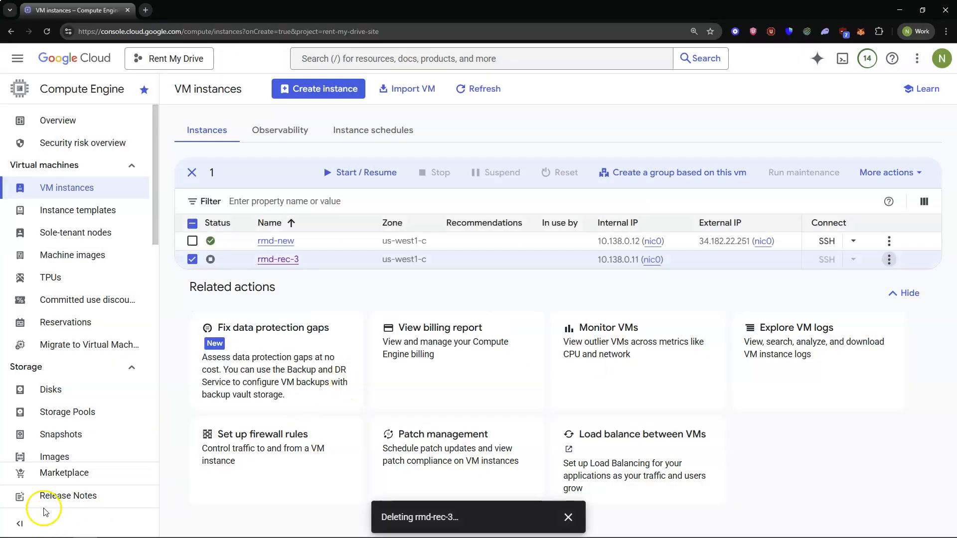
Step: Open the rmd-new instance for editing and expand its nic0 network interface
click(275, 241)
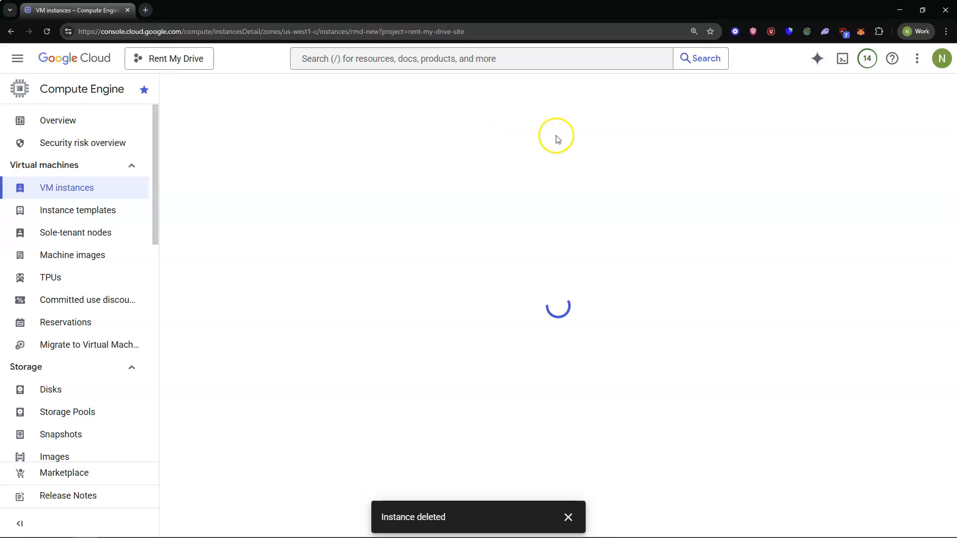
click(312, 90)
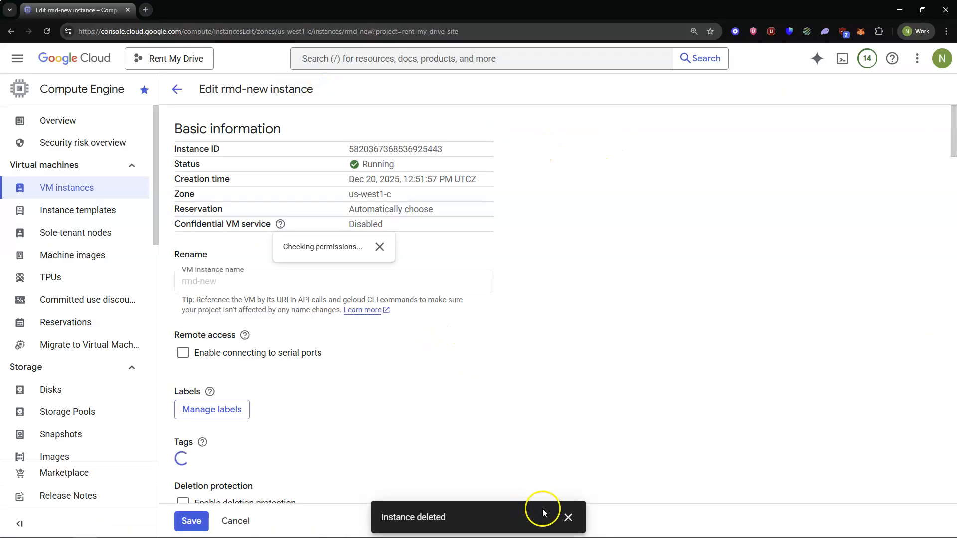
click(569, 517)
scroll(339, 289, down, 7)
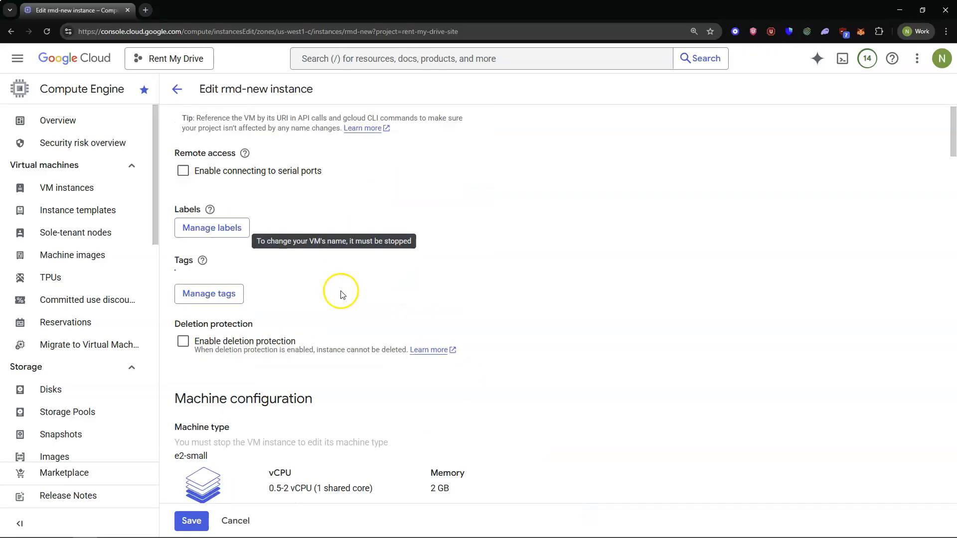
scroll(342, 294, down, 9)
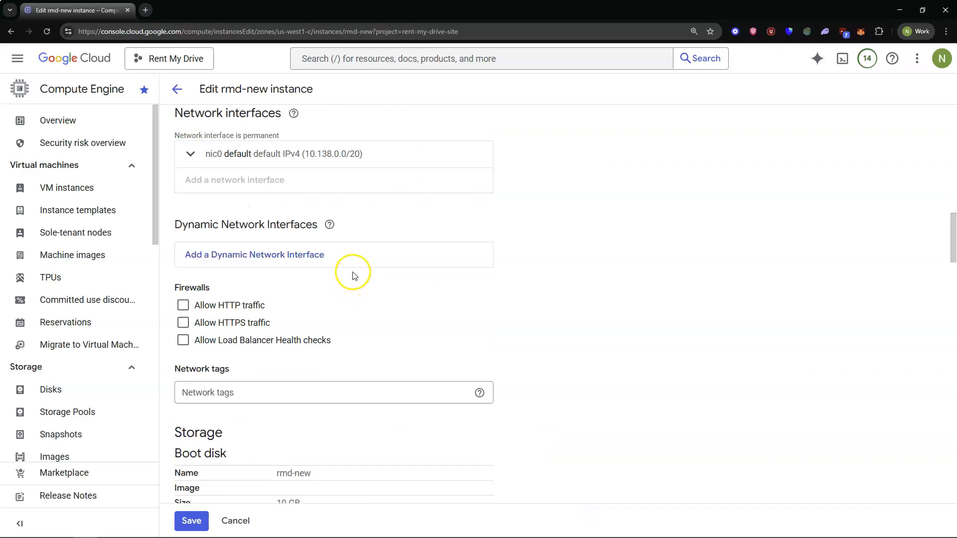
click(391, 150)
Step: Assign the reserved static address rmd-24 (34.105.8.132) as nic0's external IPv4 address
scroll(396, 355, down, 1)
scroll(396, 354, down, 7)
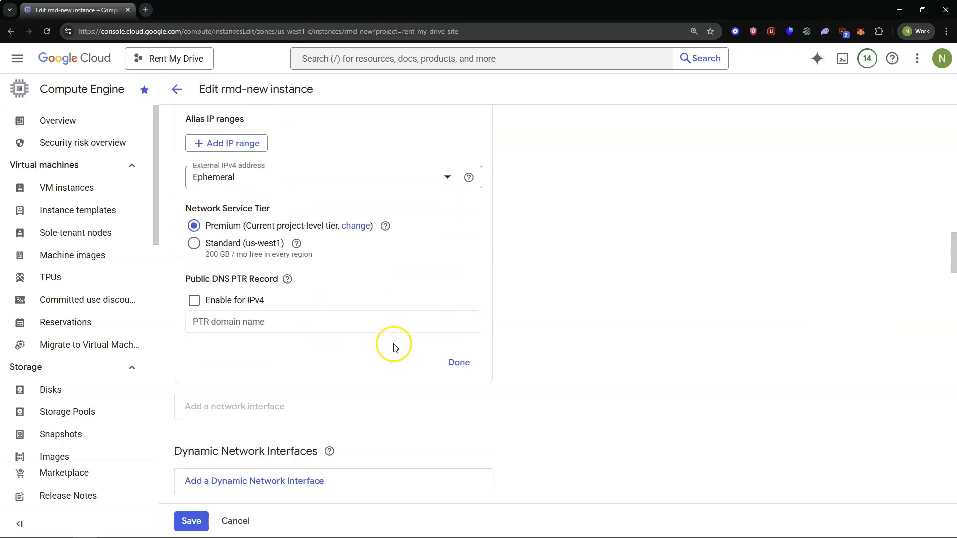
scroll(391, 341, up, 1)
click(339, 220)
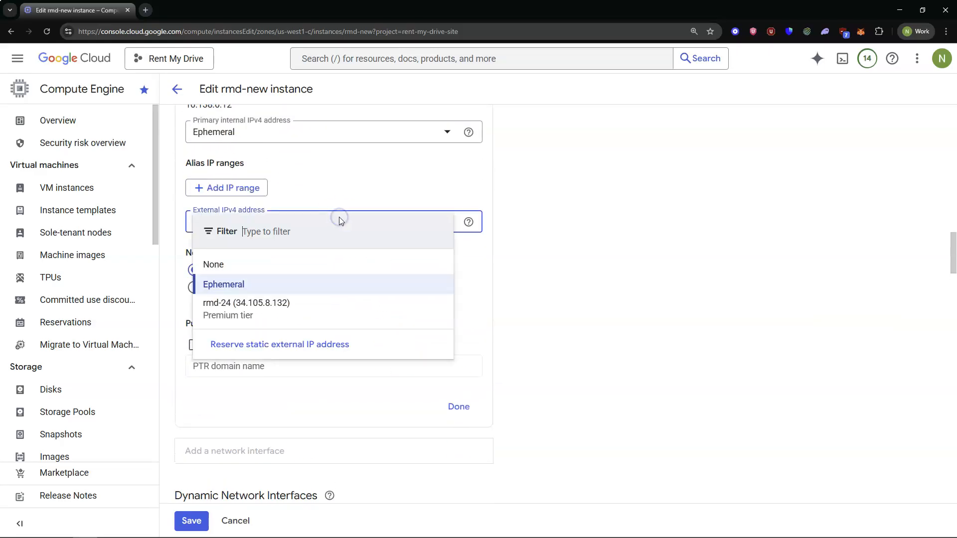
click(215, 307)
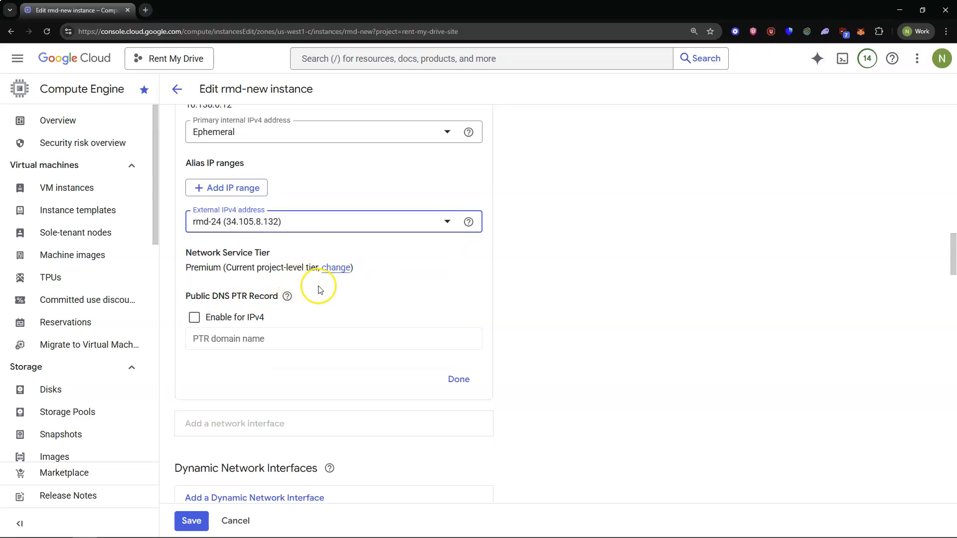
Step: Allow HTTP and HTTPS traffic through the rmd-new instance's firewall and save the instance changes
scroll(322, 307, down, 5)
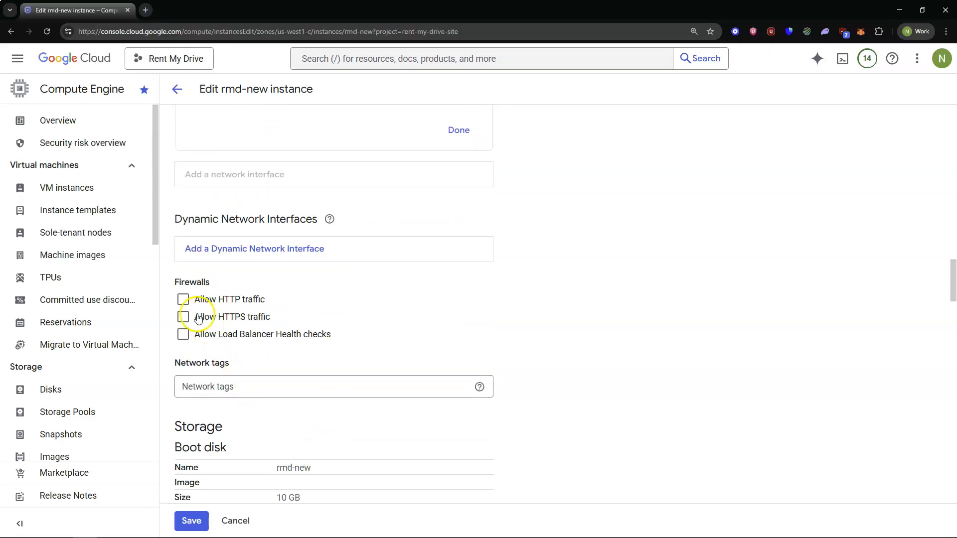
click(183, 299)
click(182, 318)
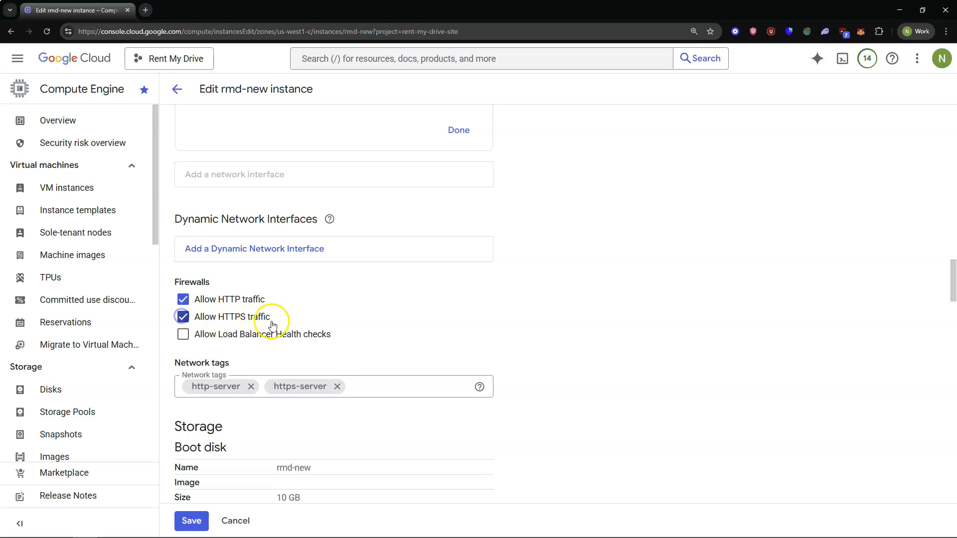
scroll(378, 349, down, 6)
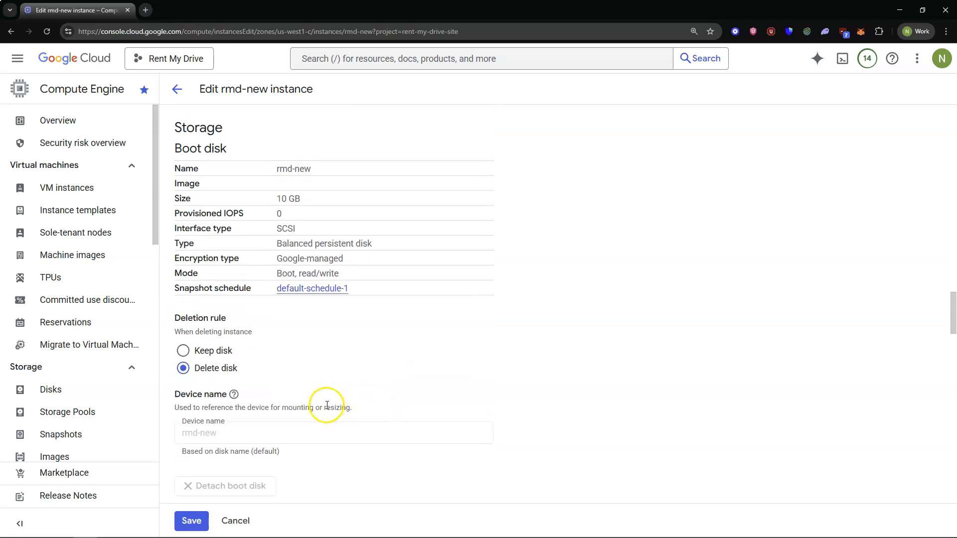
scroll(327, 404, down, 1)
click(195, 521)
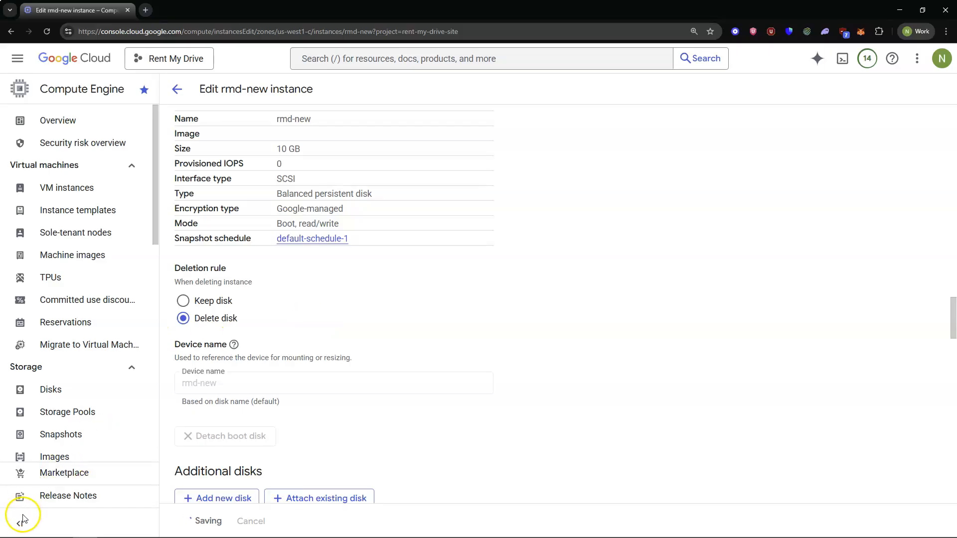
Step: Review the rmd-new instance's firewall settings, network tags and external IP address in its details
scroll(399, 425, down, 10)
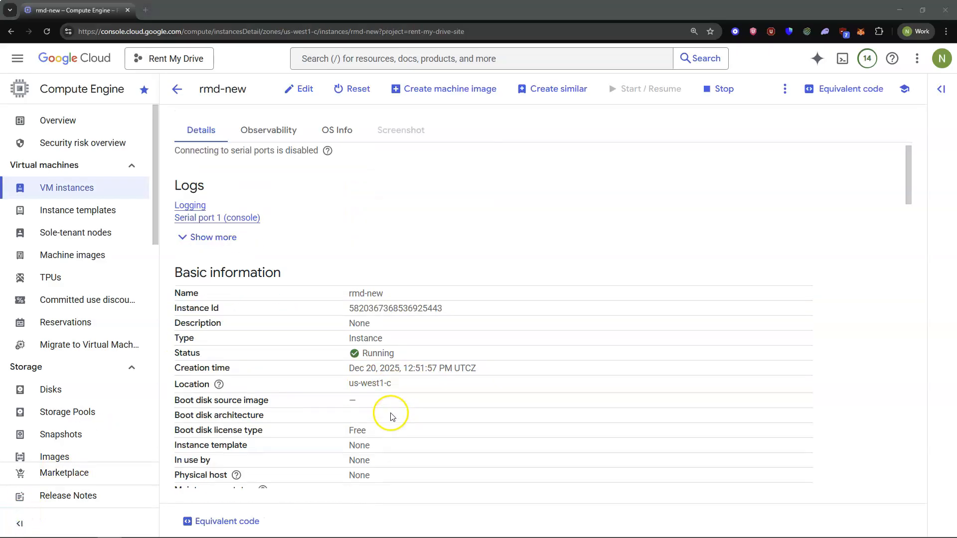
scroll(394, 394, down, 5)
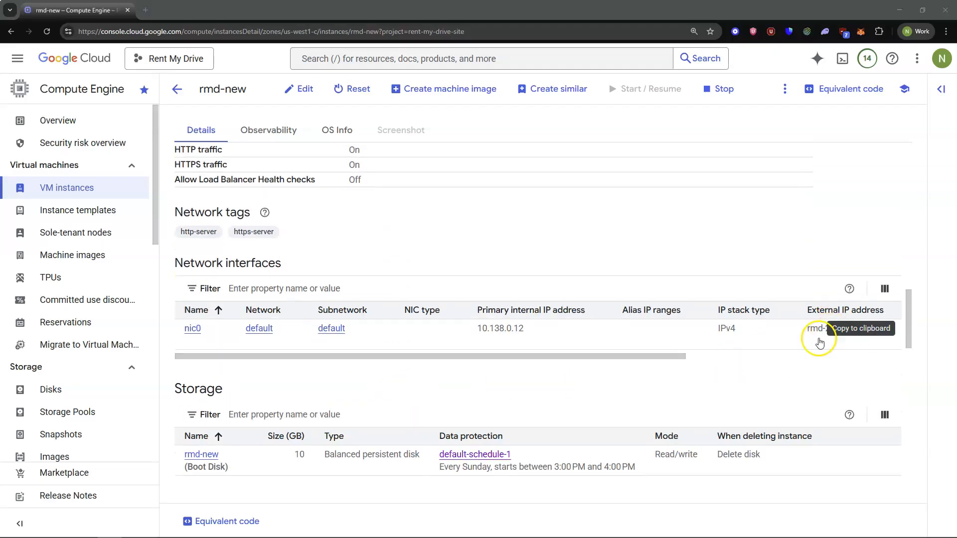
scroll(404, 393, down, 2)
scroll(406, 395, up, 9)
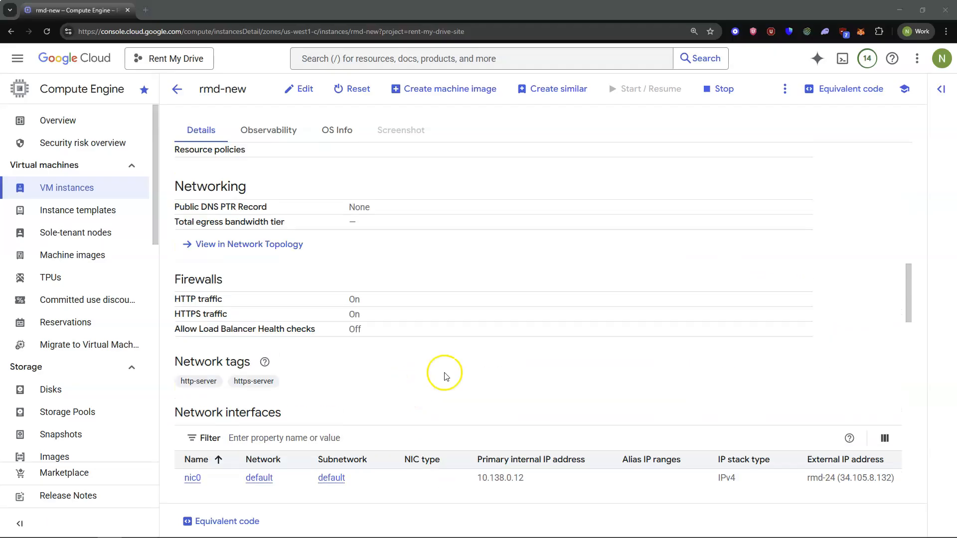
Step: Open rentmydrive.co in a new Incognito window, accept all cookies and look over the homepage
click(948, 32)
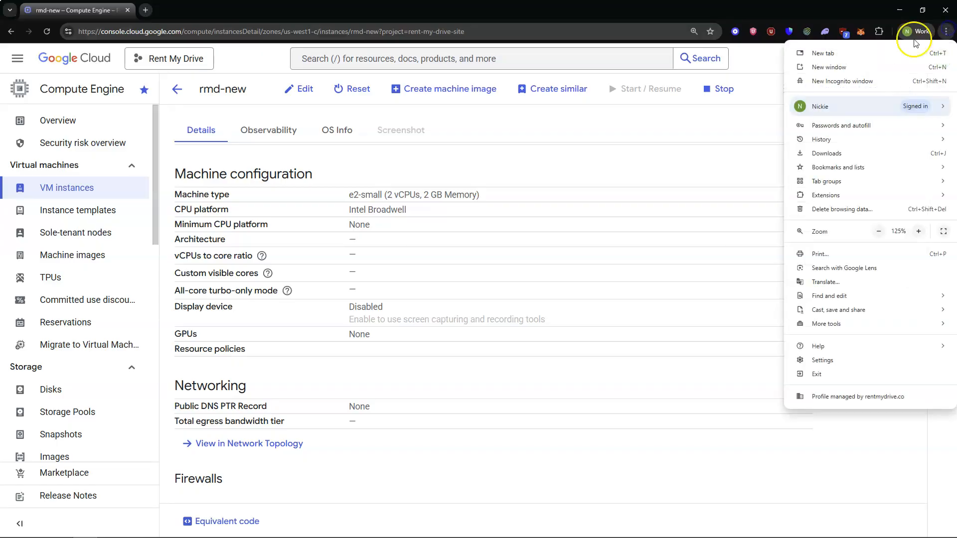
click(848, 84)
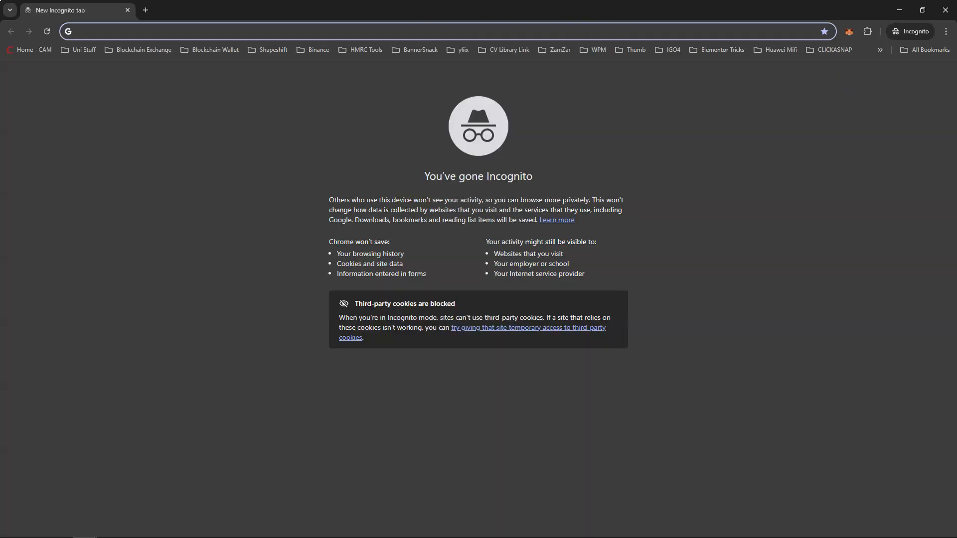
text(re)
key(Return)
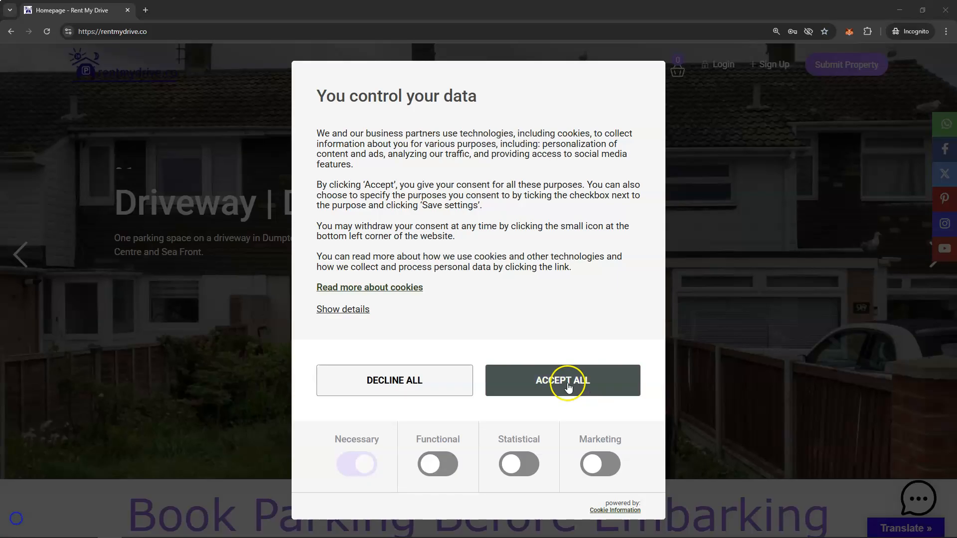
click(556, 380)
scroll(342, 352, down, 7)
scroll(222, 333, down, 2)
scroll(235, 188, up, 4)
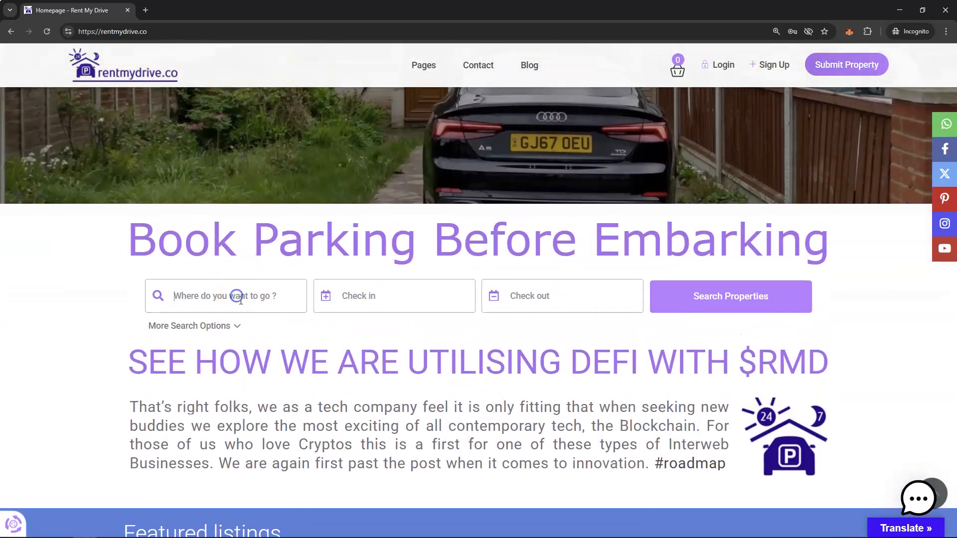
Step: Search for parking in Ramsgate, UK from 21-12-2025 to 23-12-2025 and open the Leopold Street Multi Storey | FLOORS 1 & UP listing
click(241, 301)
text(Ram)
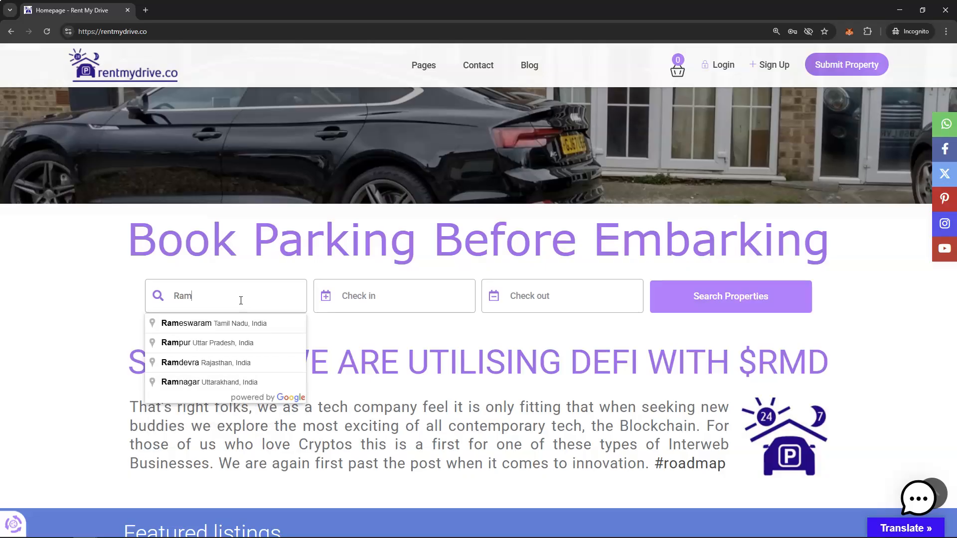
text(sgate)
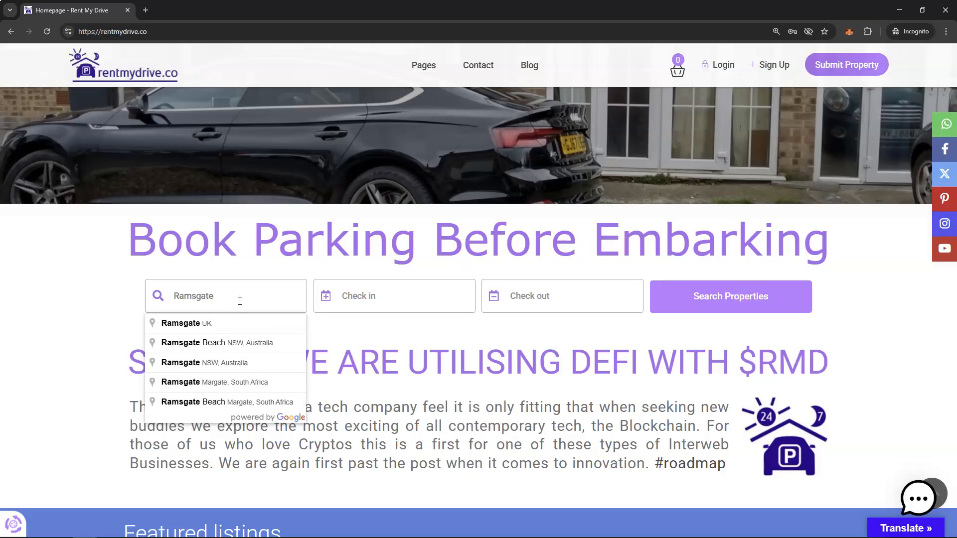
click(202, 323)
click(384, 296)
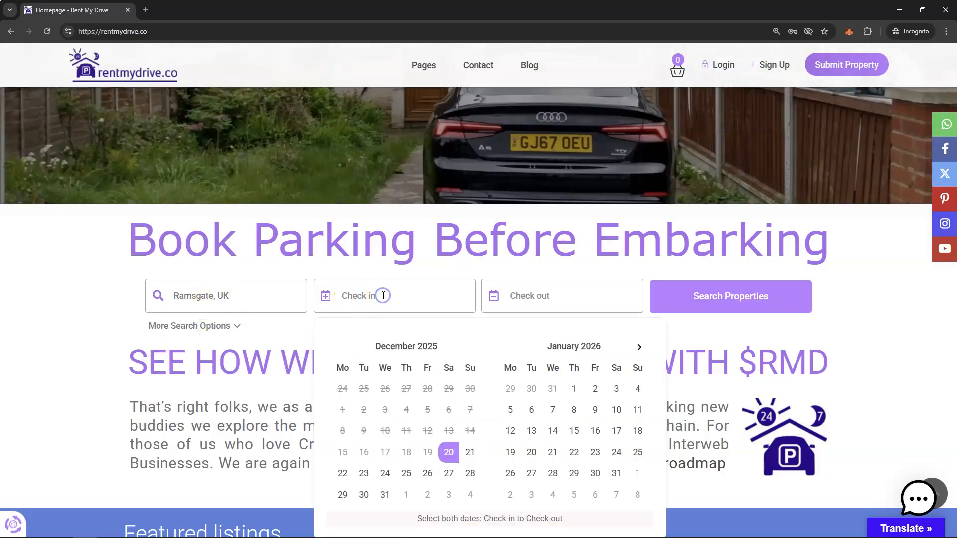
click(469, 452)
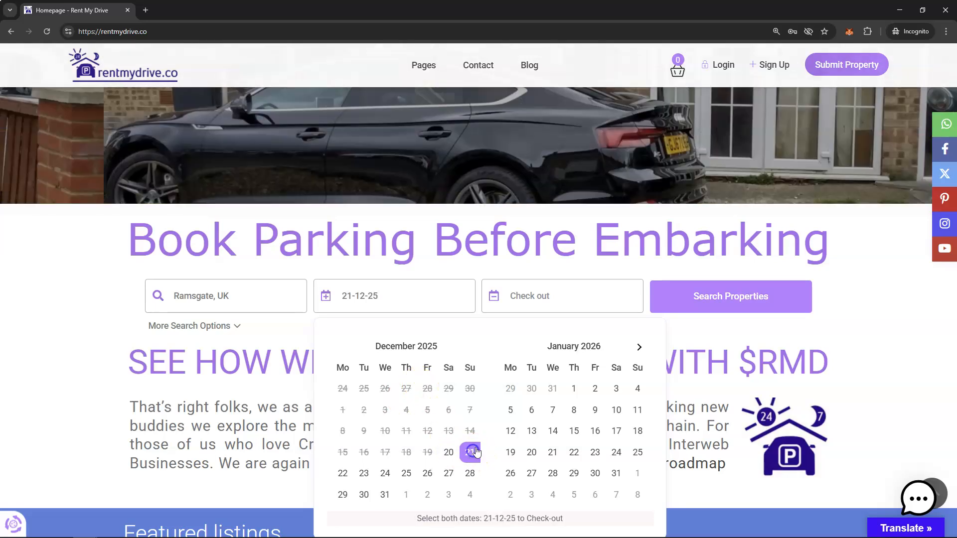
click(364, 473)
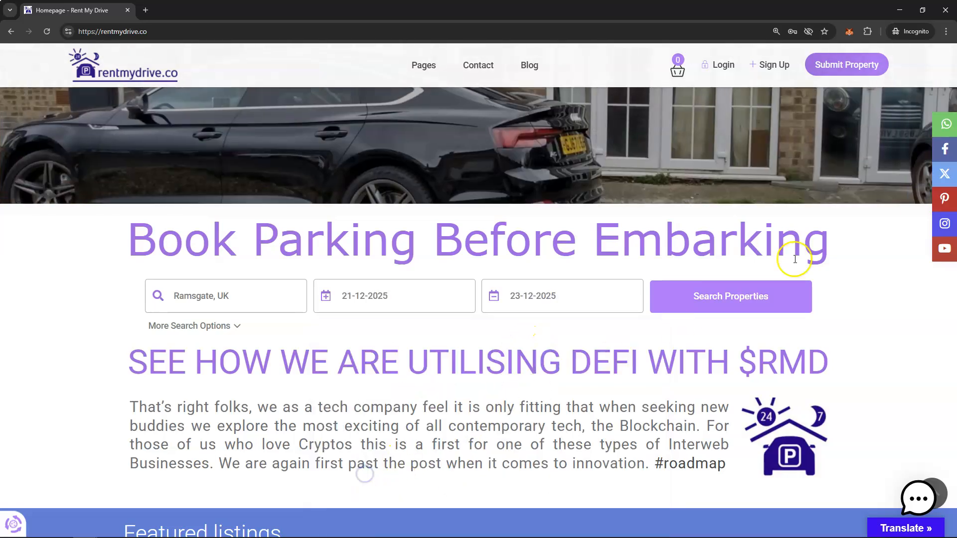
click(722, 299)
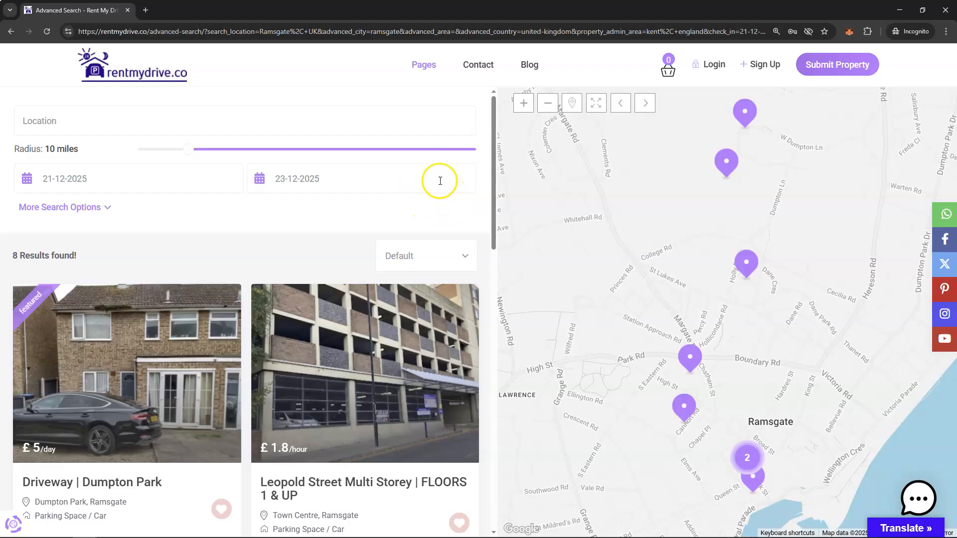
click(378, 369)
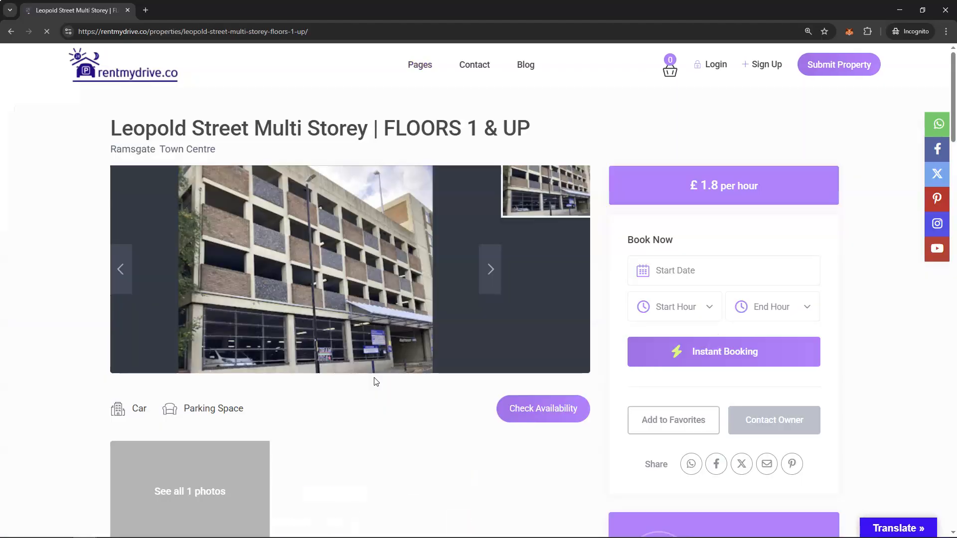